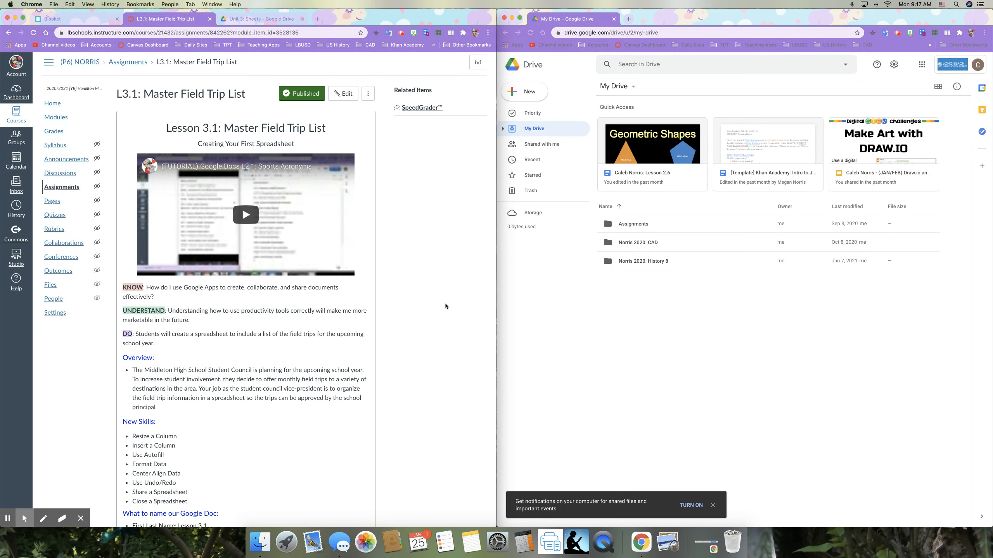
- Create a new blank Google Sheet in the CAD course's My Sheets folder in Drive
{"action": "scroll", "coordinate": [446, 307], "scroll_direction": "down", "scroll_amount": 5}
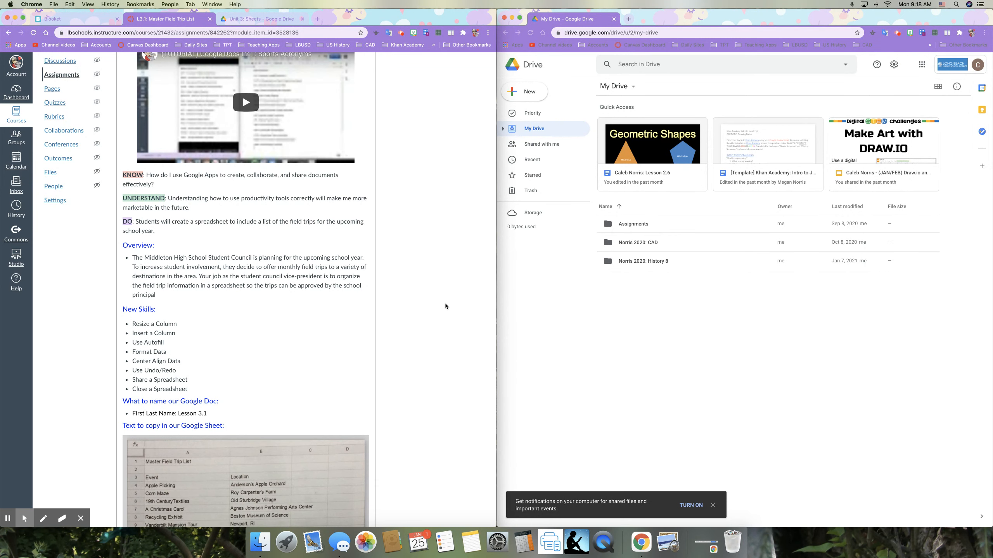
{"action": "scroll", "coordinate": [422, 326], "scroll_direction": "down", "scroll_amount": 4}
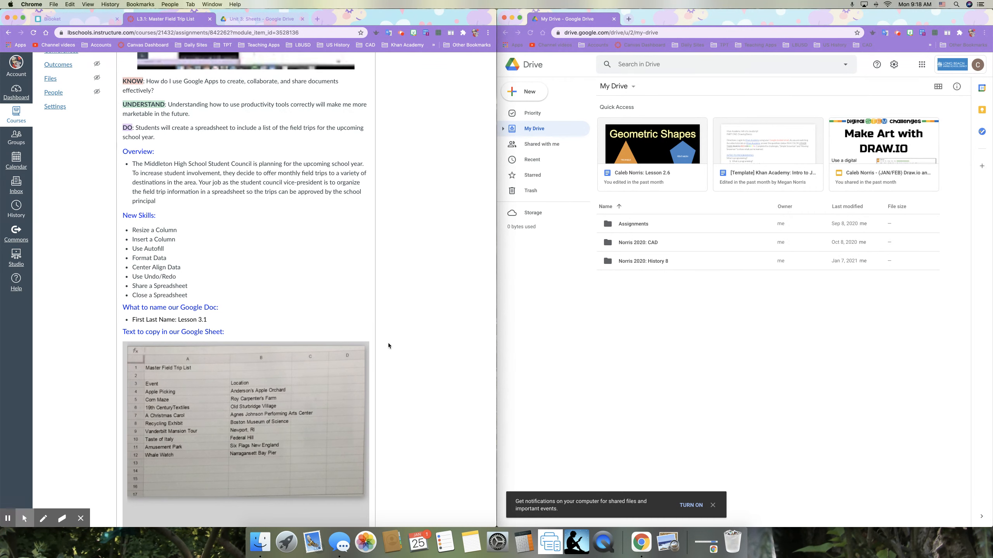
{"action": "scroll", "coordinate": [215, 411], "scroll_direction": "down", "scroll_amount": 8}
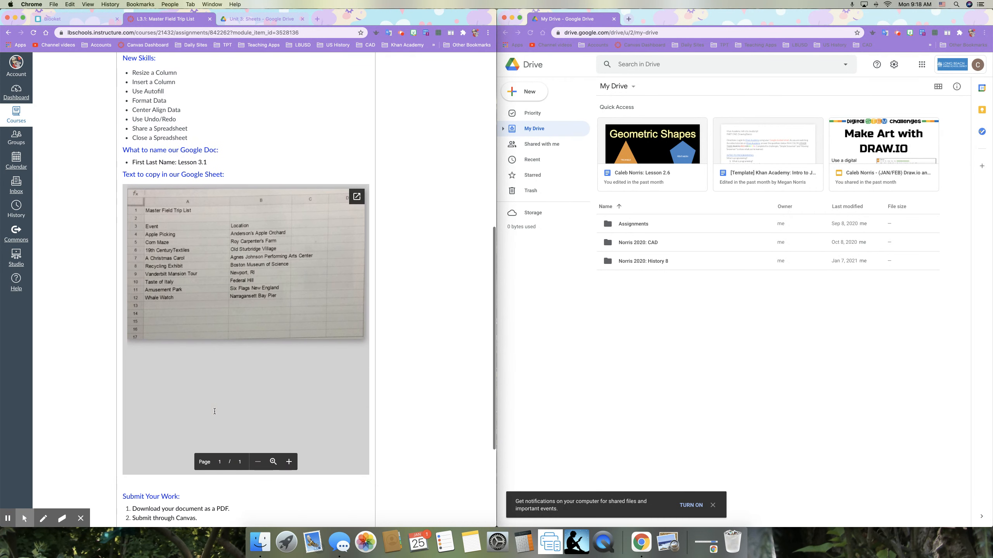
{"action": "scroll", "coordinate": [214, 411], "scroll_direction": "down", "scroll_amount": 1}
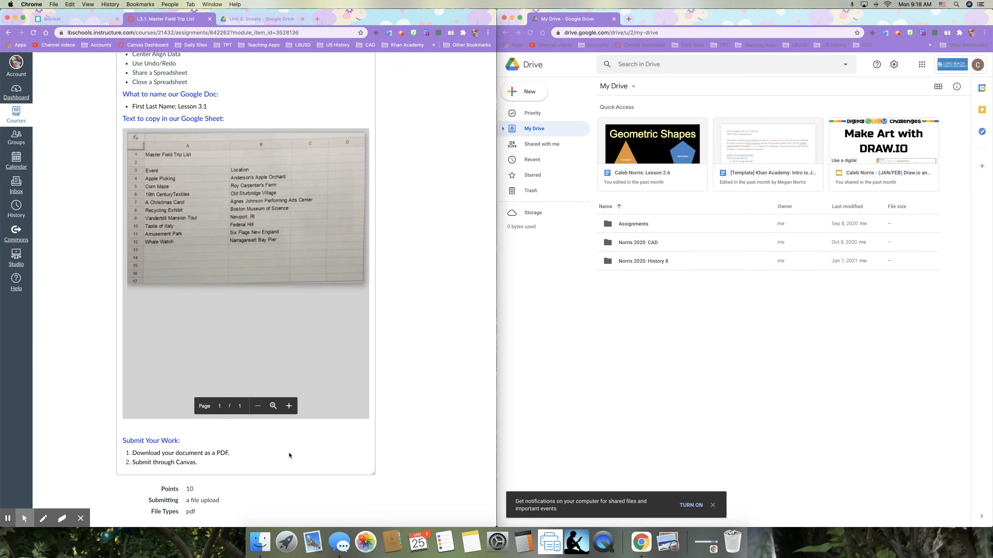
{"action": "scroll", "coordinate": [299, 455], "scroll_direction": "up", "scroll_amount": 17}
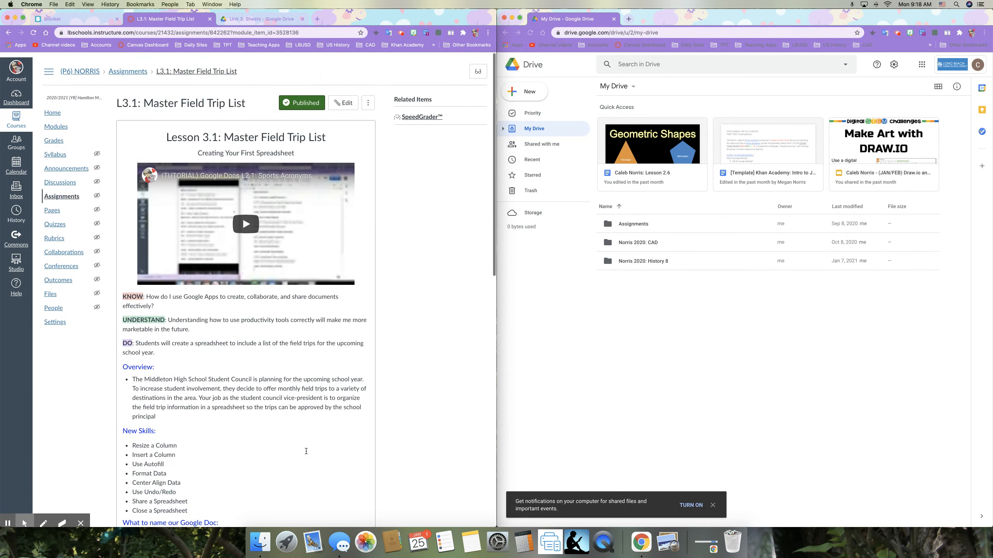
{"action": "left_click", "coordinate": [621, 360]}
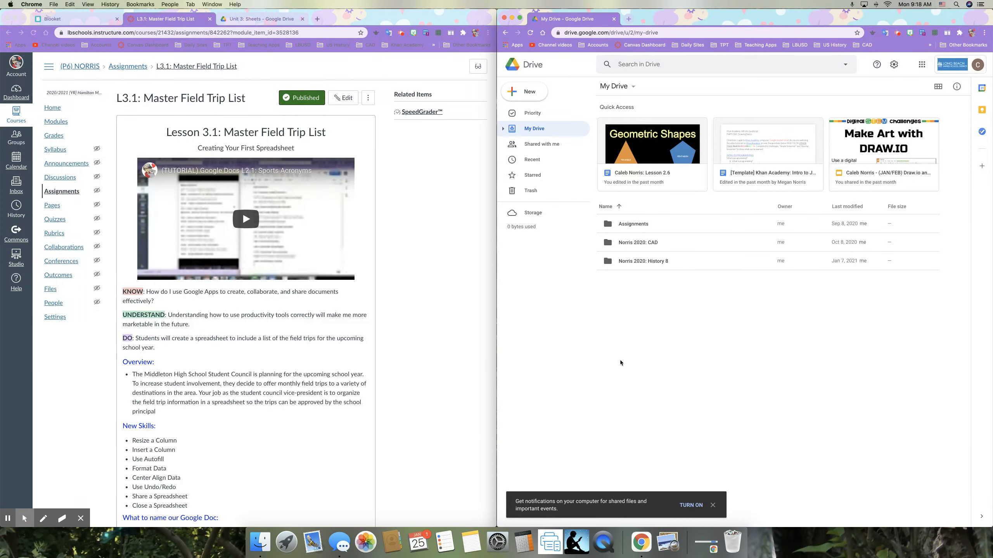
{"action": "double_click", "coordinate": [642, 243]}
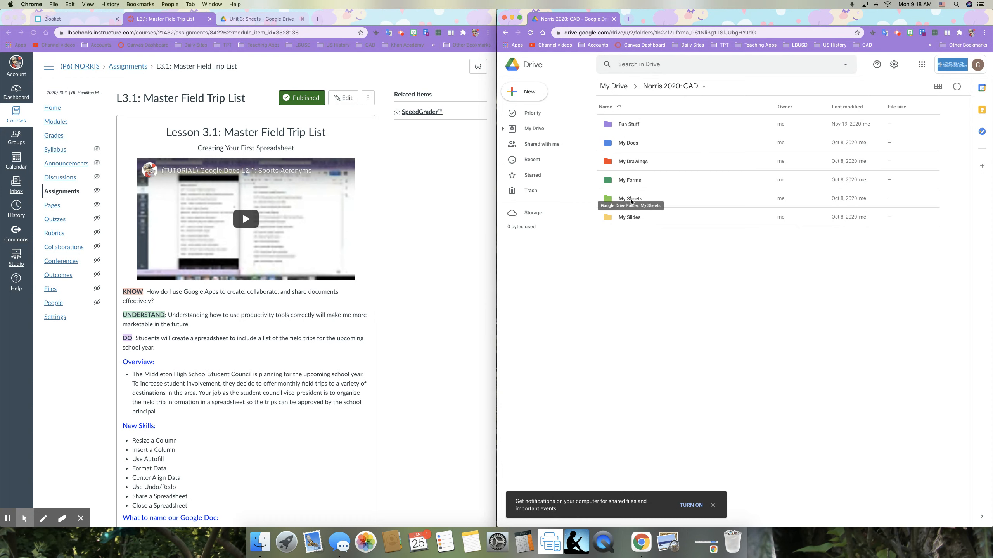
{"action": "double_click", "coordinate": [630, 198]}
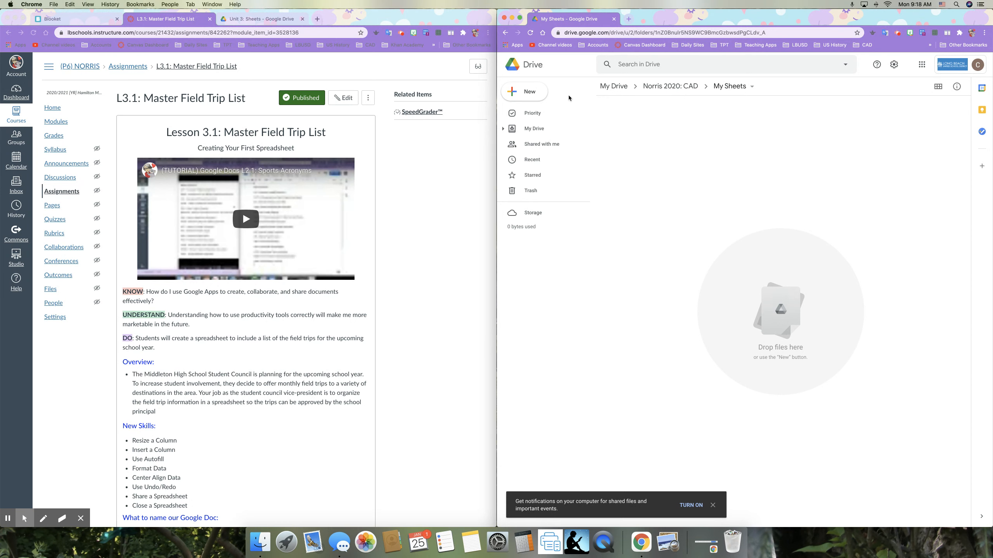
{"action": "left_click", "coordinate": [536, 97]}
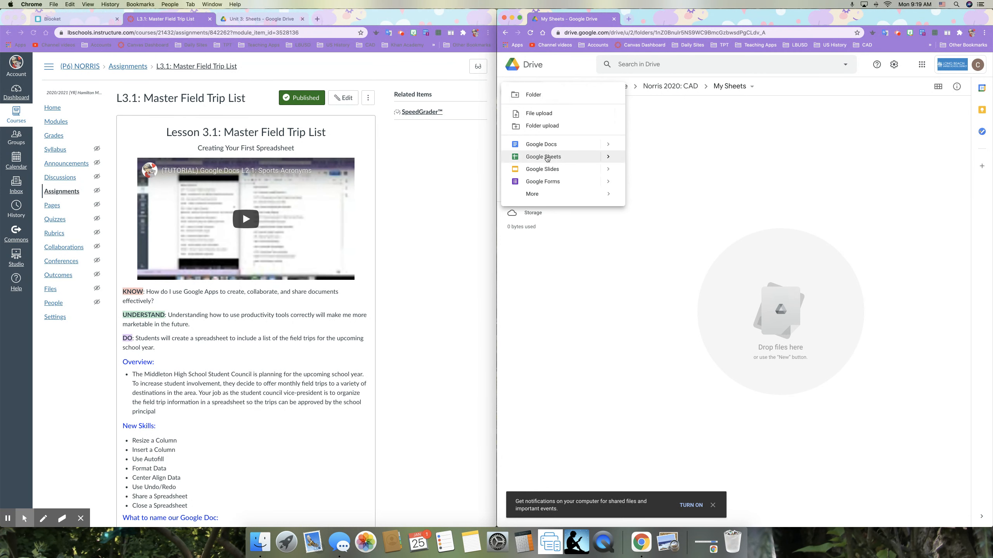
{"action": "left_click", "coordinate": [547, 157]}
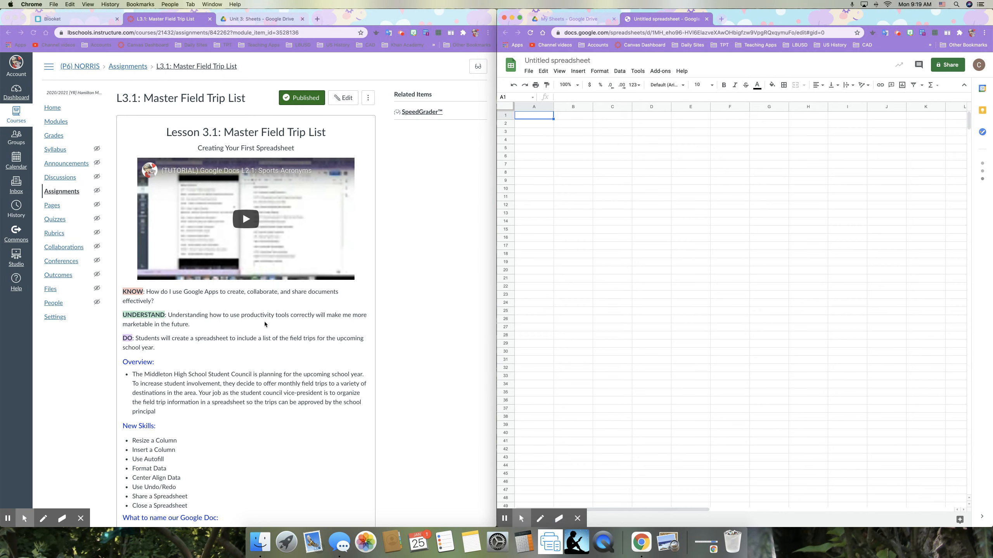
- Rename the spreadsheet to the student's full name followed by ': Lesson 3.1'
{"action": "scroll", "coordinate": [207, 376], "scroll_direction": "down", "scroll_amount": 3}
{"action": "scroll", "coordinate": [207, 376], "scroll_direction": "down", "scroll_amount": 3}
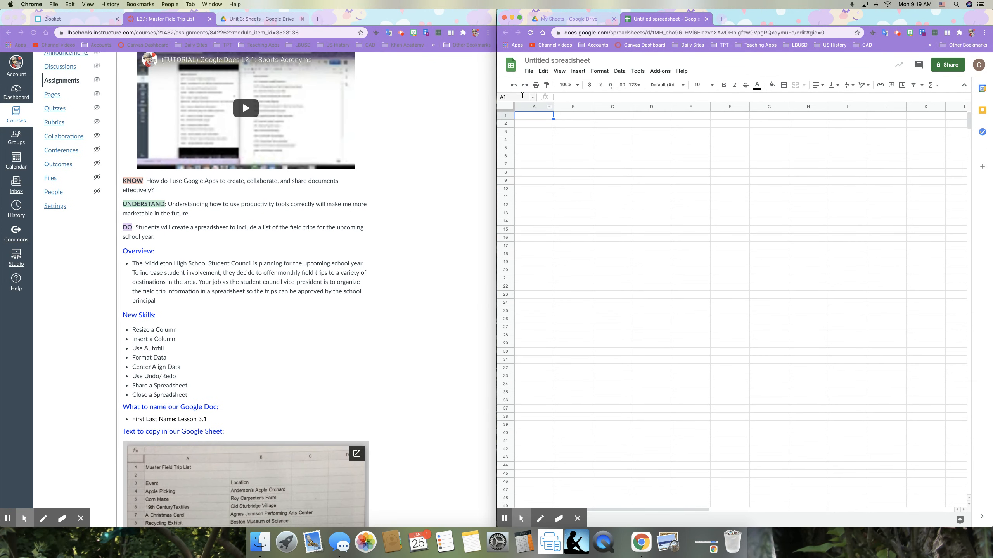
{"action": "left_click", "coordinate": [541, 60]}
{"action": "key", "text": "Return"}
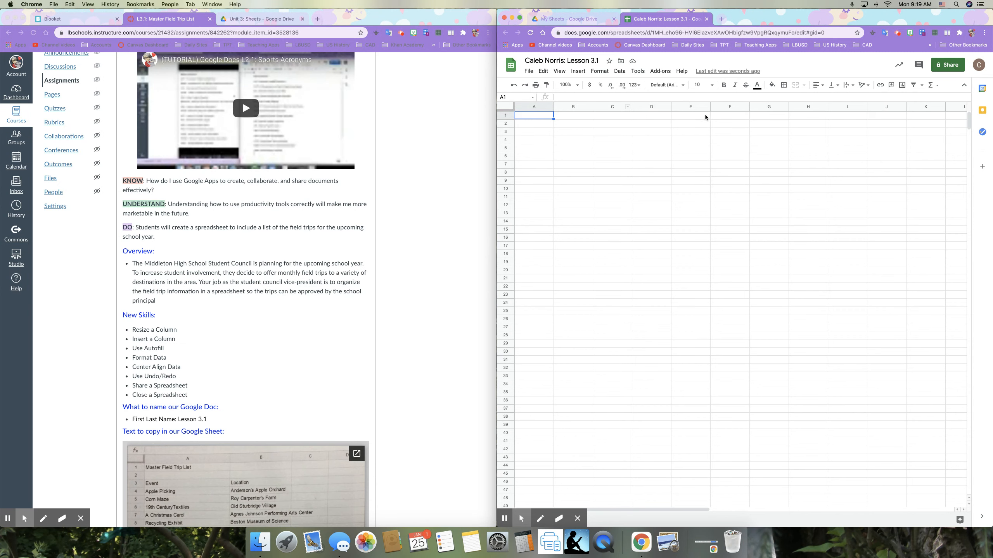
{"action": "scroll", "coordinate": [712, 118], "scroll_direction": "right", "scroll_amount": 10}
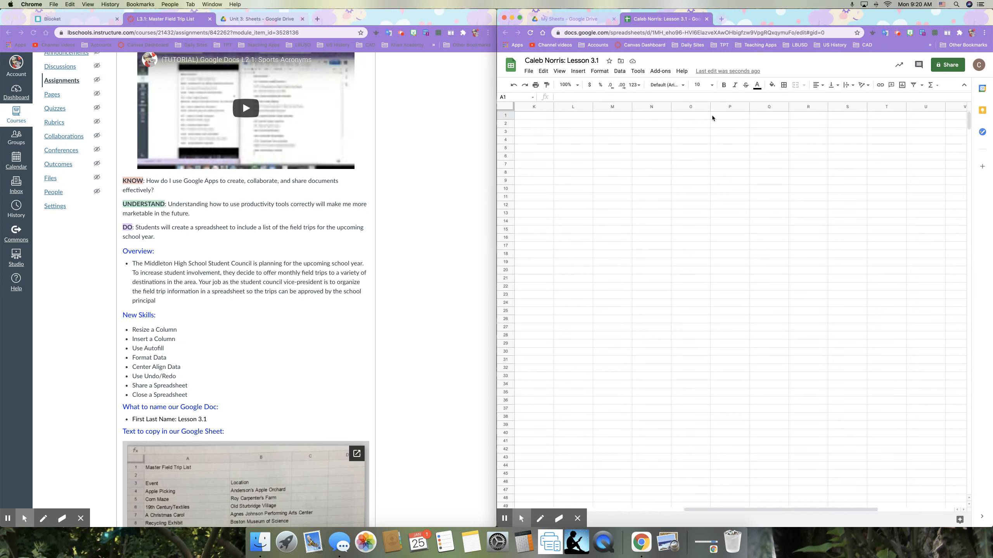
{"action": "scroll", "coordinate": [712, 118], "scroll_direction": "right", "scroll_amount": 4}
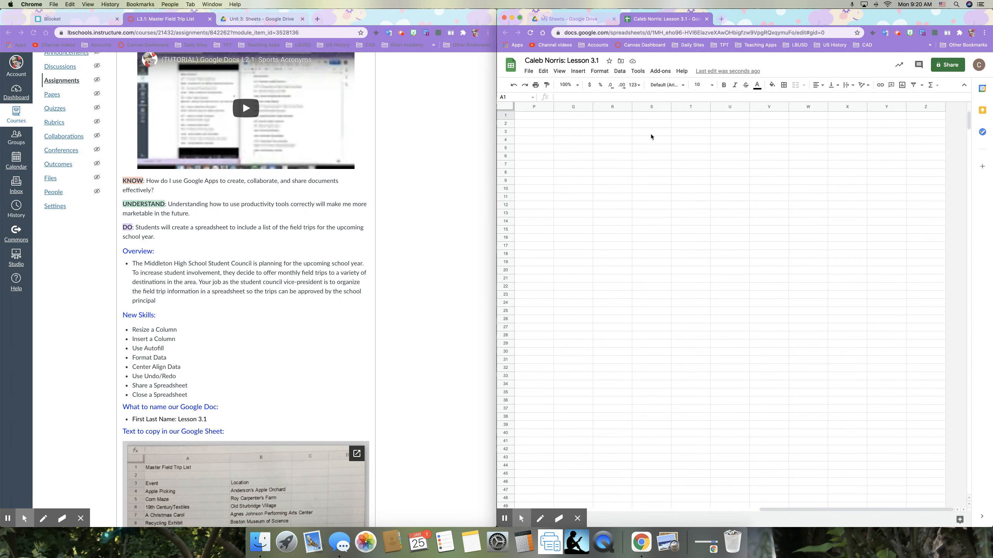
{"action": "scroll", "coordinate": [650, 135], "scroll_direction": "left", "scroll_amount": 15}
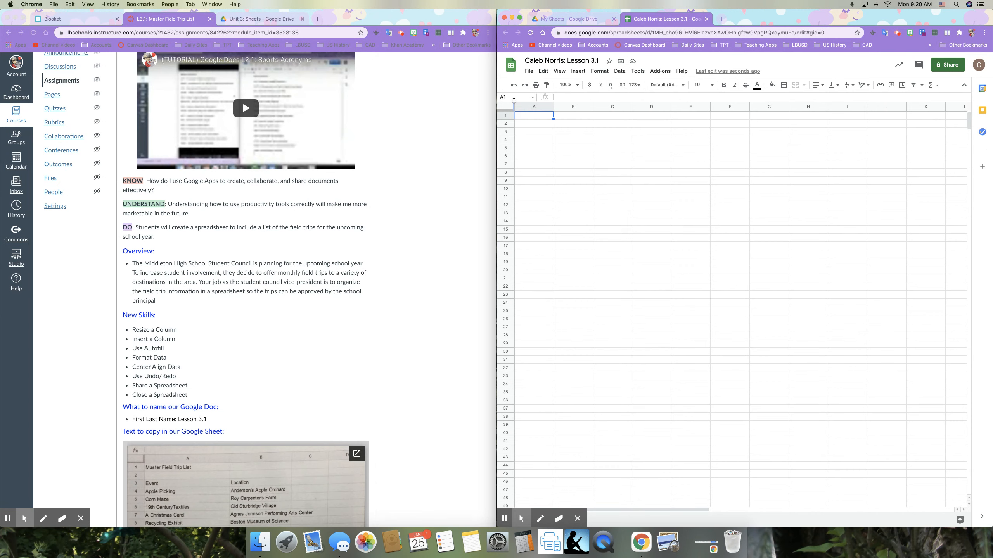
{"action": "left_click", "coordinate": [613, 164]}
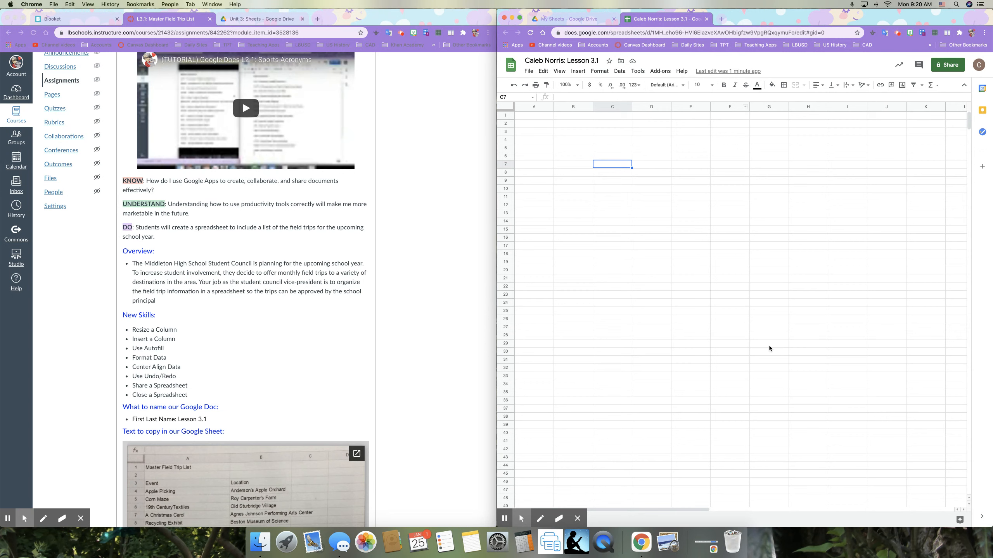
{"action": "left_click", "coordinate": [776, 354]}
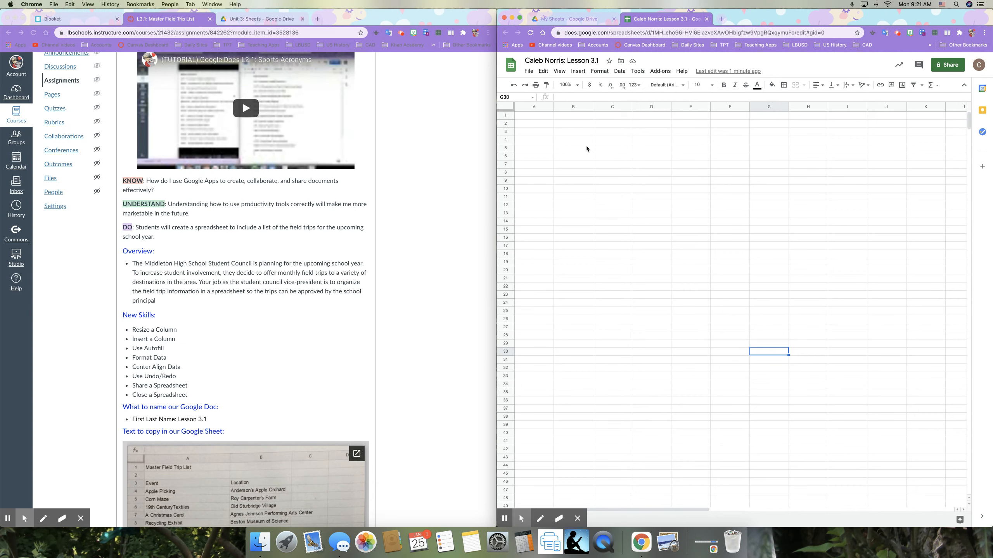
{"action": "left_click", "coordinate": [541, 117]}
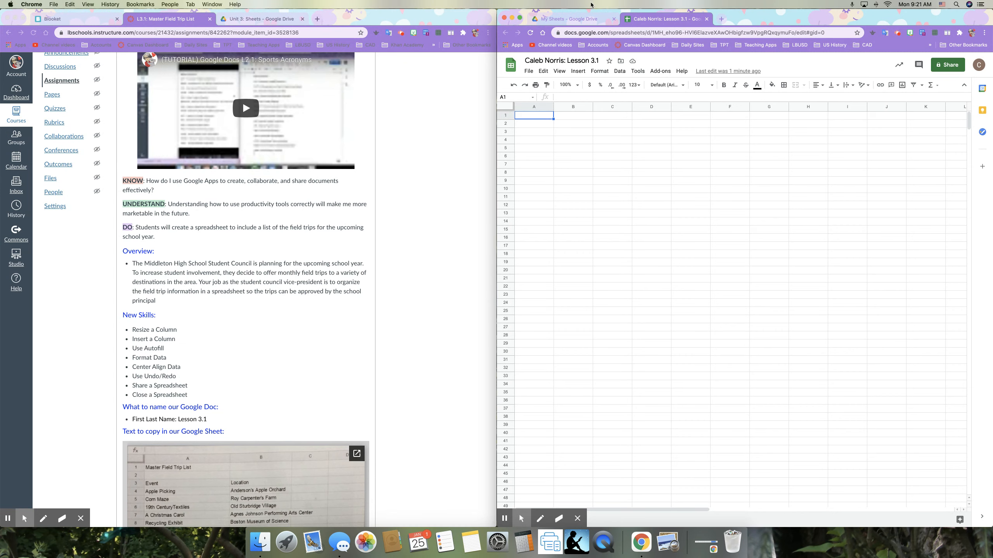
{"action": "left_click", "coordinate": [598, 19]}
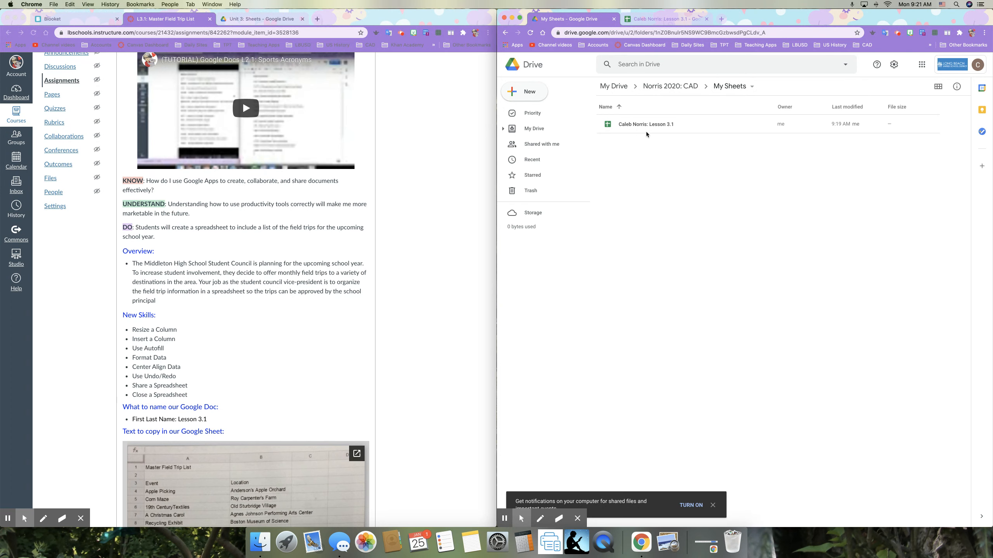
{"action": "left_click", "coordinate": [656, 21]}
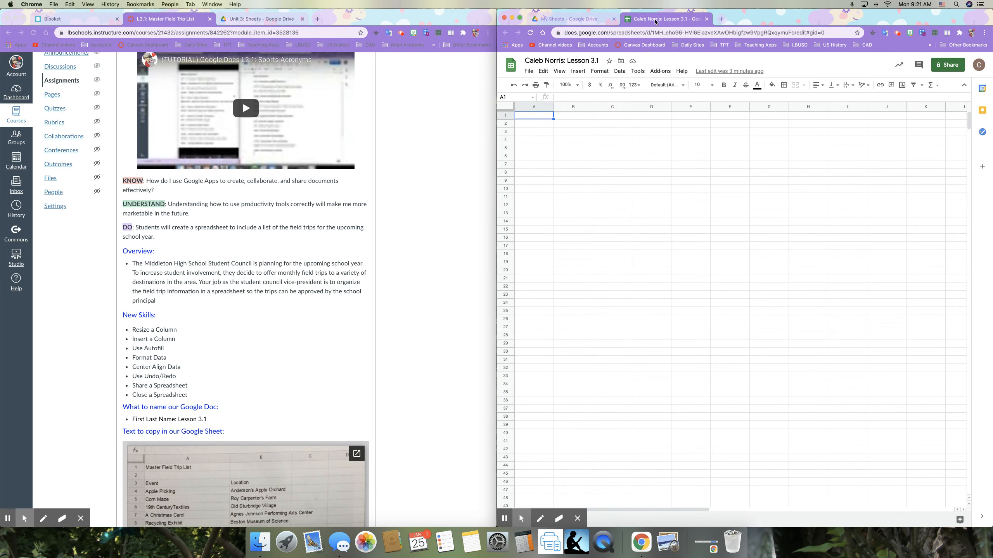
{"action": "key", "text": "Down"}
{"action": "key", "text": "Down"}
{"action": "key", "text": "Down"}
{"action": "key", "text": "Down"}
{"action": "key", "text": "Down"}
{"action": "key", "text": "Up"}
{"action": "key", "text": "Up"}
{"action": "key", "text": "Up"}
{"action": "key", "text": "Up"}
{"action": "key", "text": "Up"}
{"action": "key", "text": "Right"}
{"action": "key", "text": "Right"}
{"action": "key", "text": "Right"}
{"action": "key", "text": "Right"}
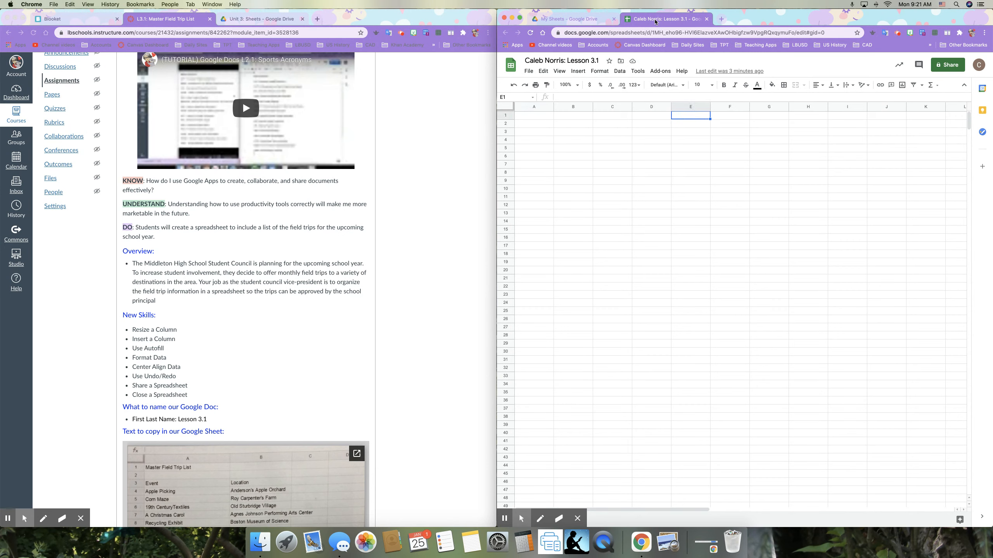
{"action": "key", "text": "Down"}
{"action": "key", "text": "Down"}
{"action": "key", "text": "Left"}
{"action": "key", "text": "Left"}
{"action": "key", "text": "Left"}
{"action": "key", "text": "Left"}
{"action": "key", "text": "Up"}
{"action": "key", "text": "Up"}
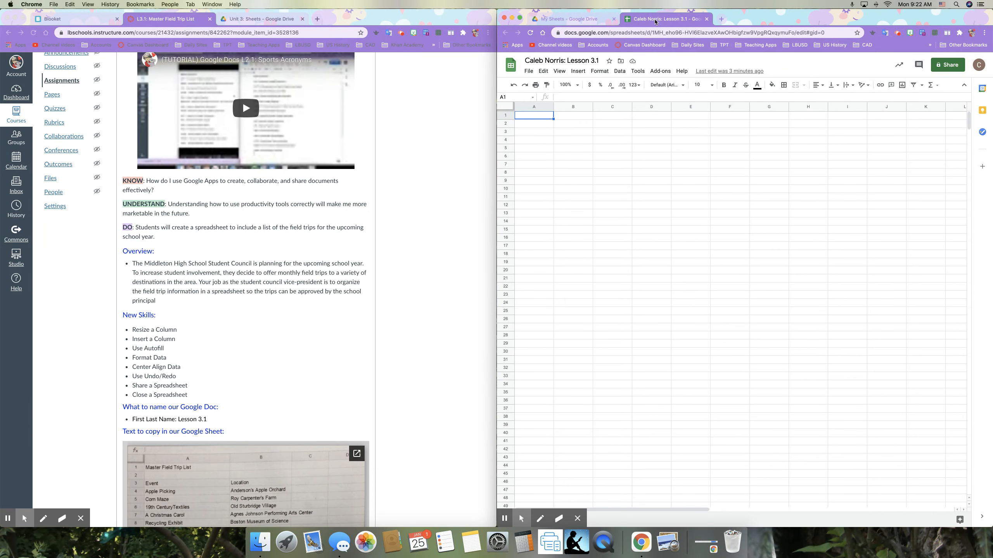
{"action": "key", "text": "Down"}
{"action": "key", "text": "Down"}
{"action": "key", "text": "Down"}
{"action": "key", "text": "Down"}
{"action": "key", "text": "Down"}
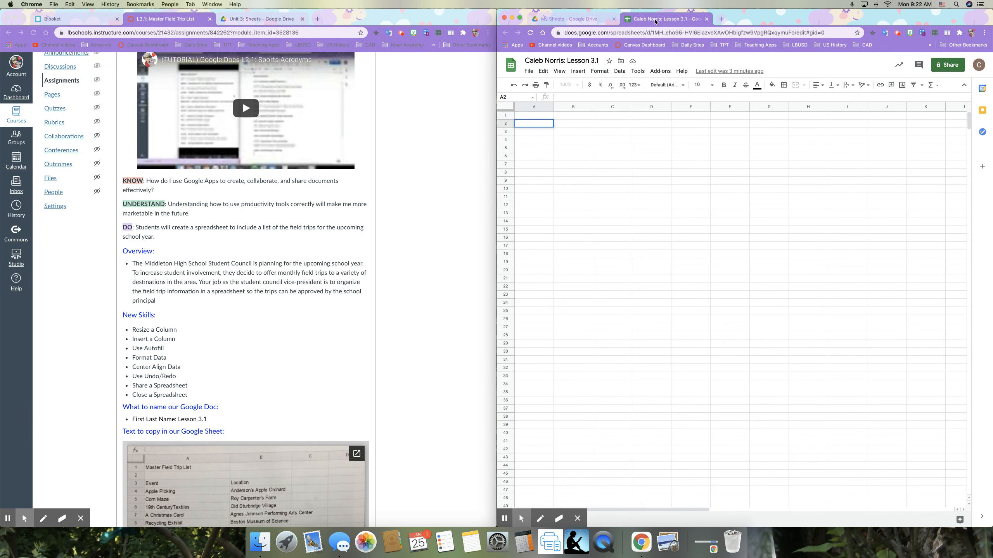
{"action": "key", "text": "Down"}
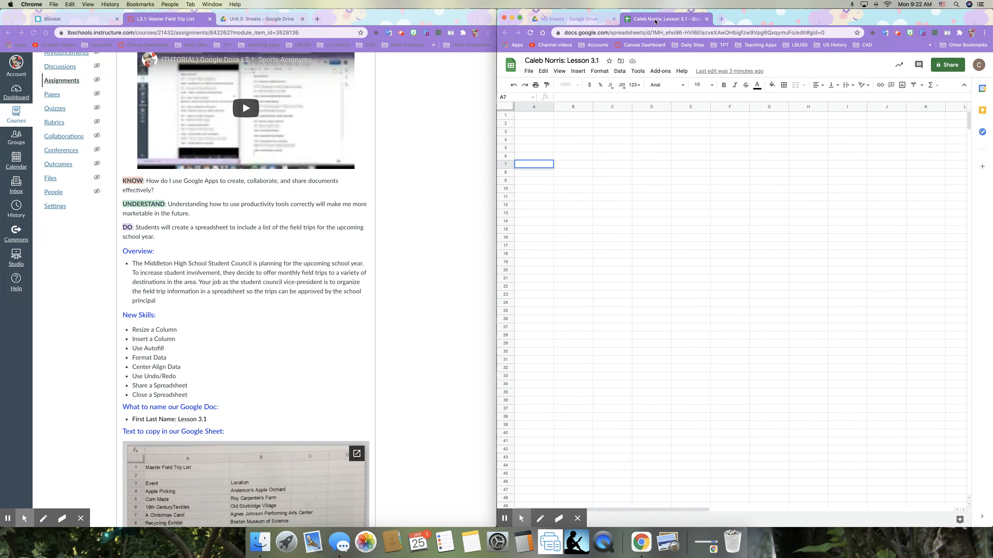
{"action": "left_click", "coordinate": [535, 116]}
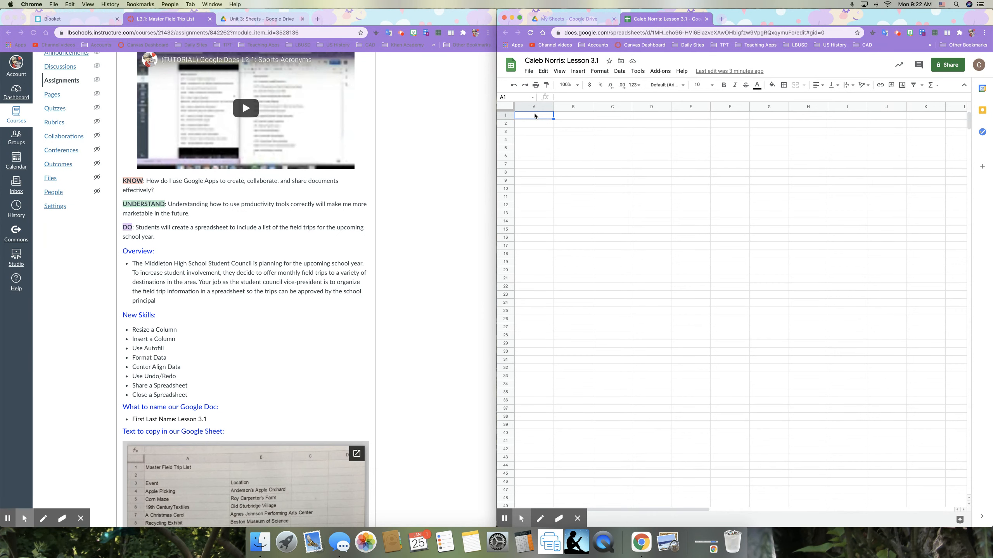
{"action": "key", "text": "Right"}
{"action": "key", "text": "Right"}
{"action": "key", "text": "Right"}
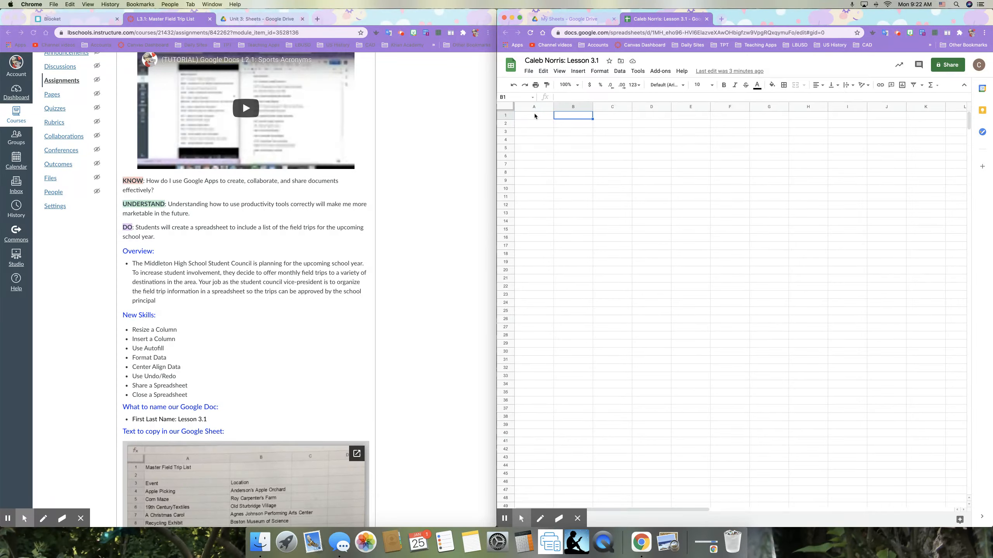
{"action": "key", "text": "Right"}
{"action": "key", "text": "Right"}
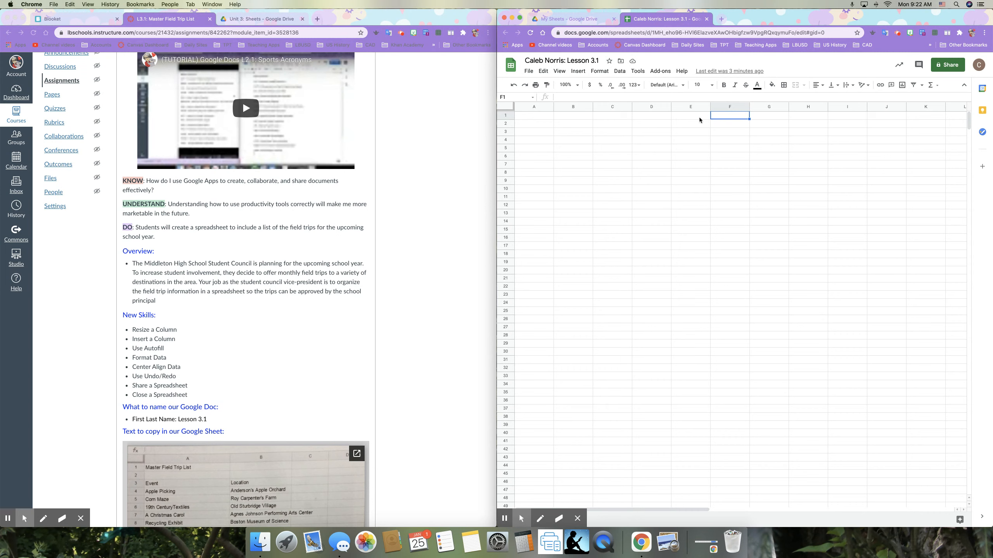
{"action": "left_click", "coordinate": [546, 119]}
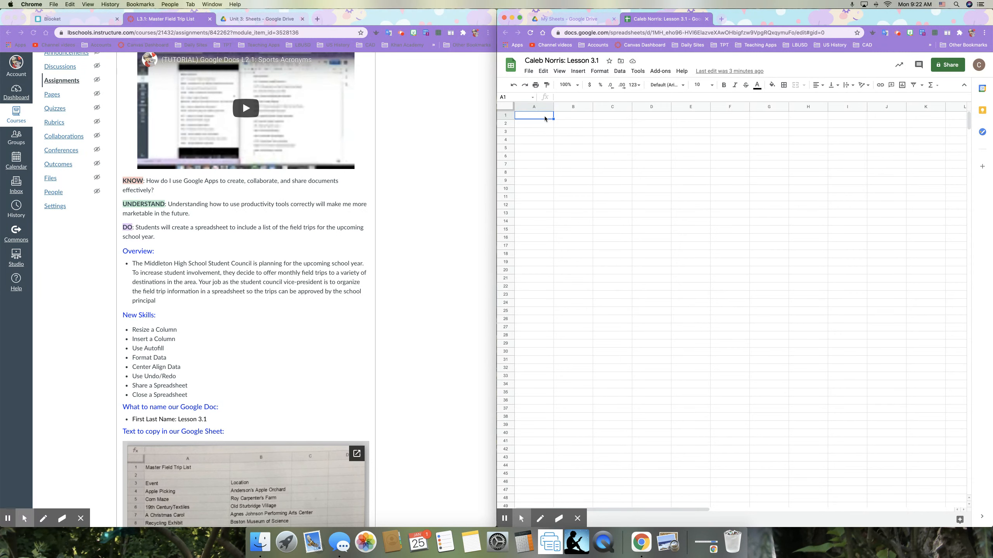
{"action": "key", "text": "Down"}
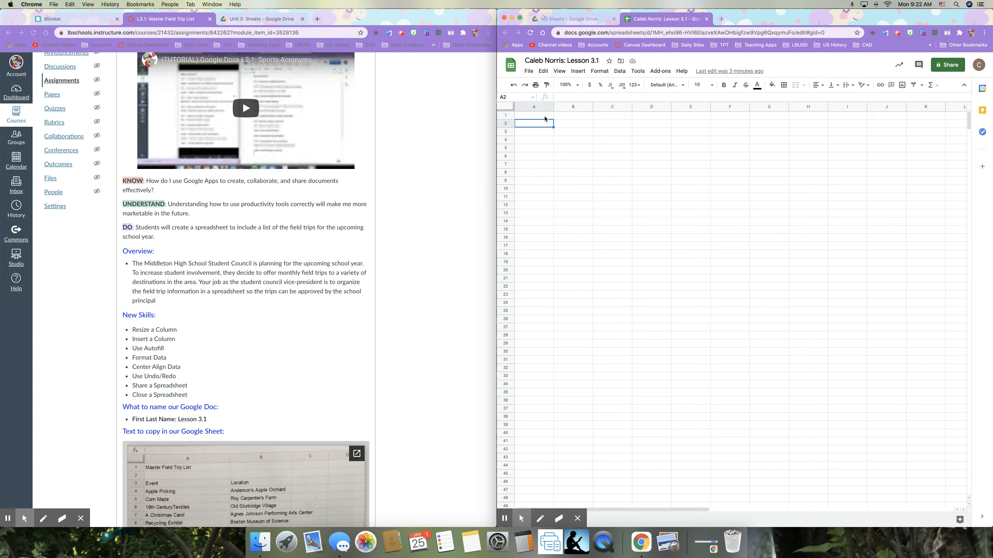
{"action": "key", "text": "Down"}
{"action": "key", "text": "Down"}
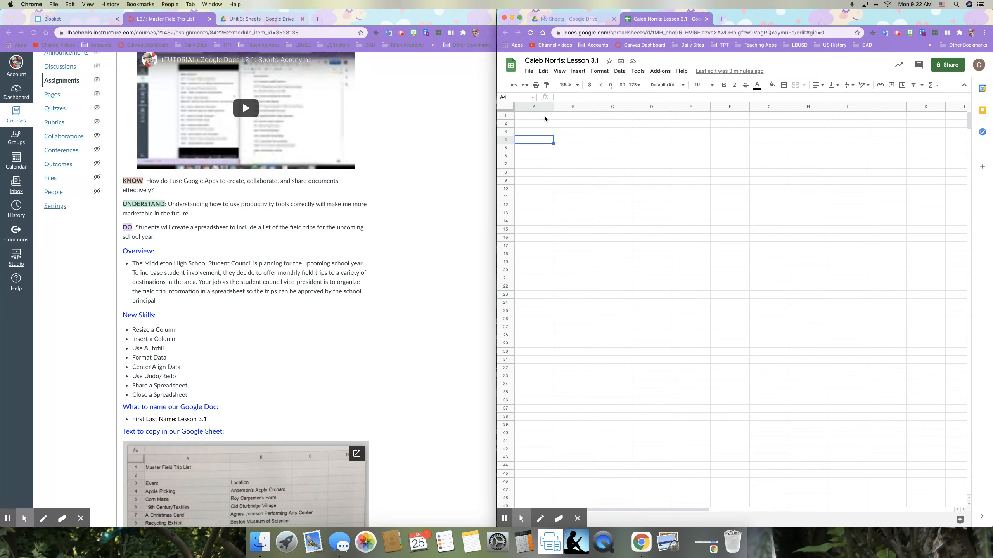
{"action": "left_click", "coordinate": [546, 117]}
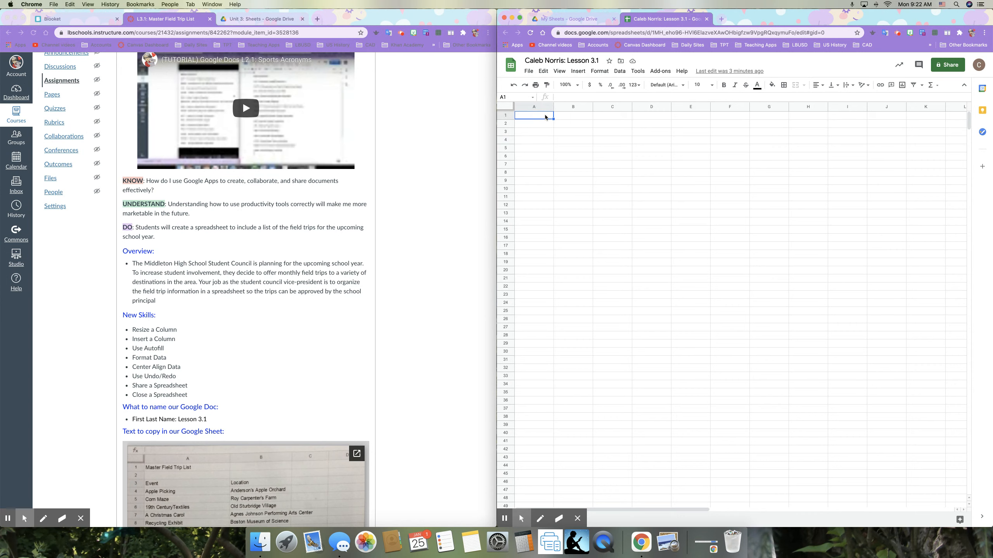
{"action": "key", "text": "Down"}
{"action": "key", "text": "Right"}
{"action": "key", "text": "Down"}
{"action": "key", "text": "Down"}
{"action": "key", "text": "Left"}
{"action": "key", "text": "Up"}
{"action": "key", "text": "Up"}
{"action": "key", "text": "Up"}
- Enter 'Master Field Trip List' in A1 and move down to row 3
{"action": "scroll", "coordinate": [322, 351], "scroll_direction": "down", "scroll_amount": 5}
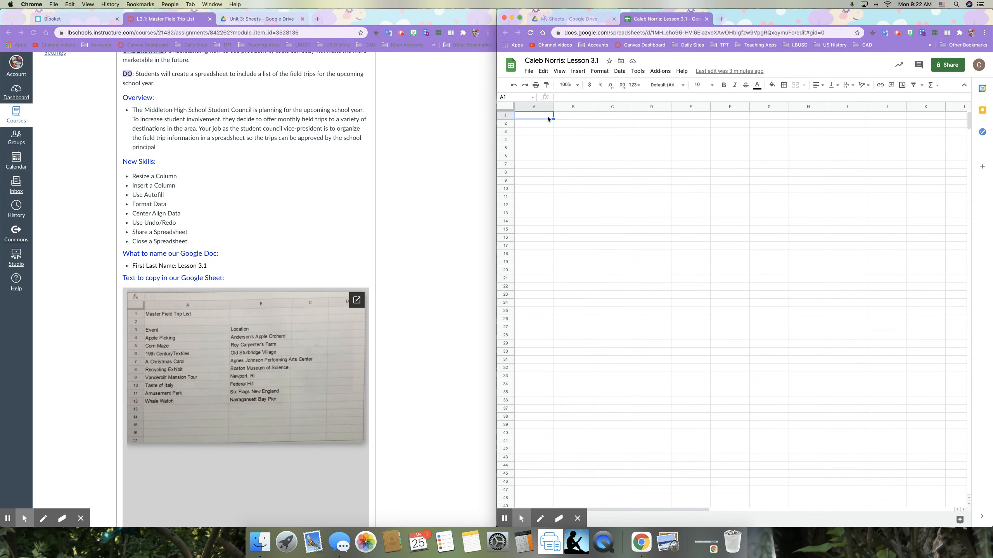
{"action": "type", "text": "Master Field Trip List"}
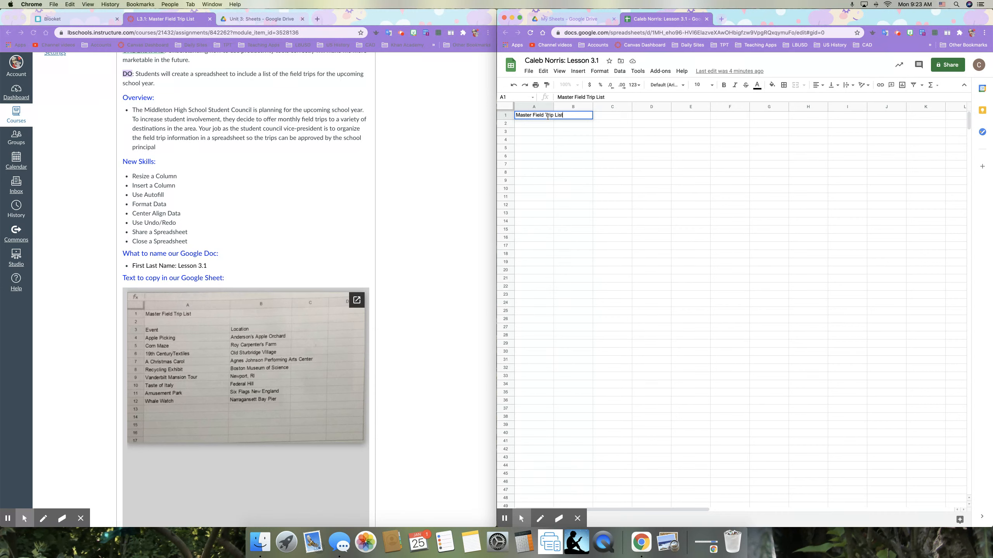
{"action": "key", "text": "Return"}
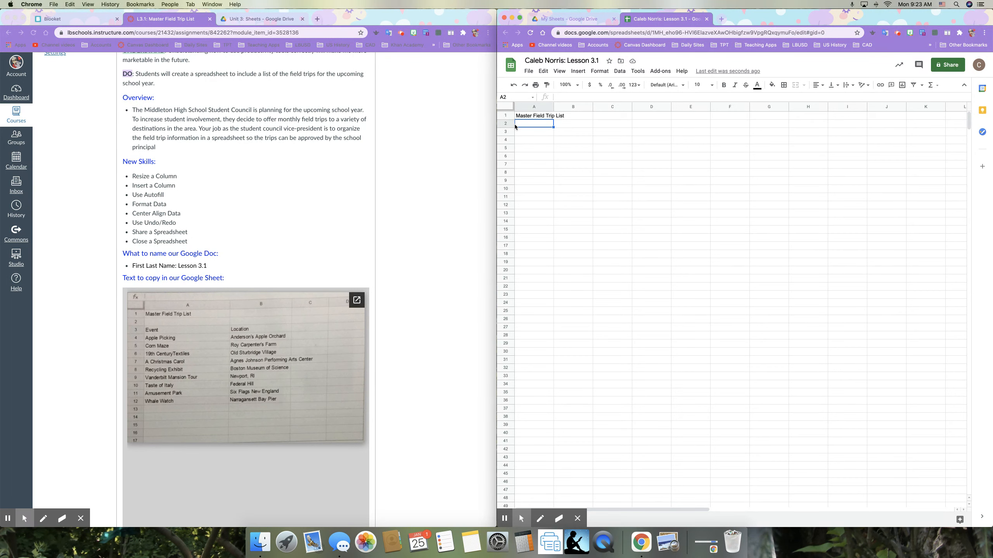
{"action": "key", "text": "Return"}
- Enter the Event header and the trips from Apple Picking through Narragansett Bay Pier
{"action": "type", "text": "Event"}
{"action": "key", "text": "Return"}
{"action": "type", "text": "Apple"}
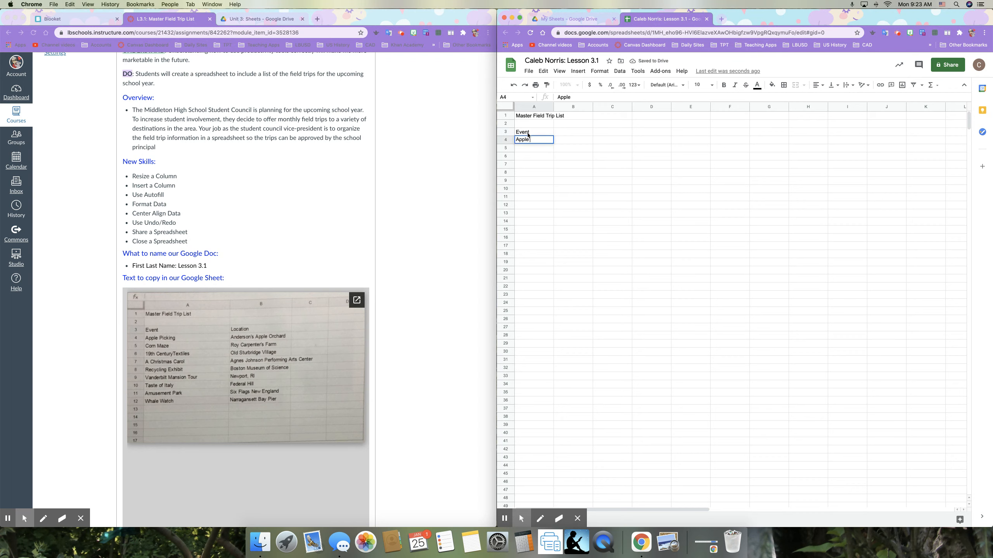
{"action": "type", "text": " Picking"}
{"action": "key", "text": "Return"}
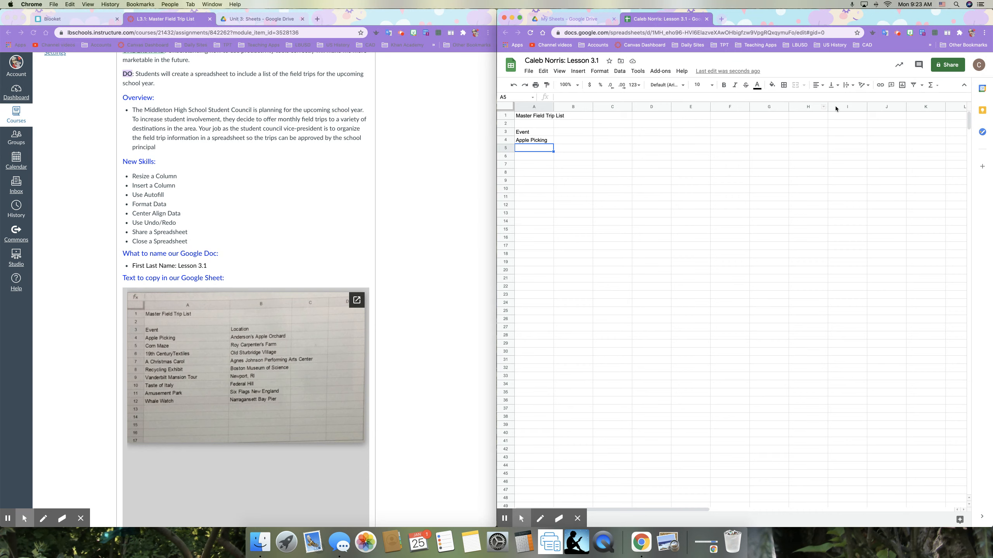
{"action": "left_click", "coordinate": [898, 33]}
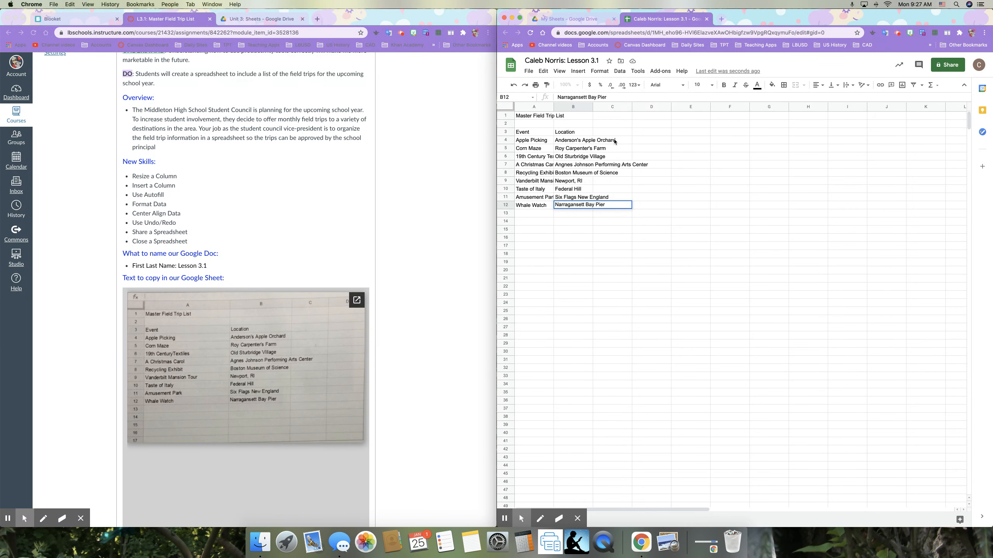
{"action": "left_click", "coordinate": [573, 229]}
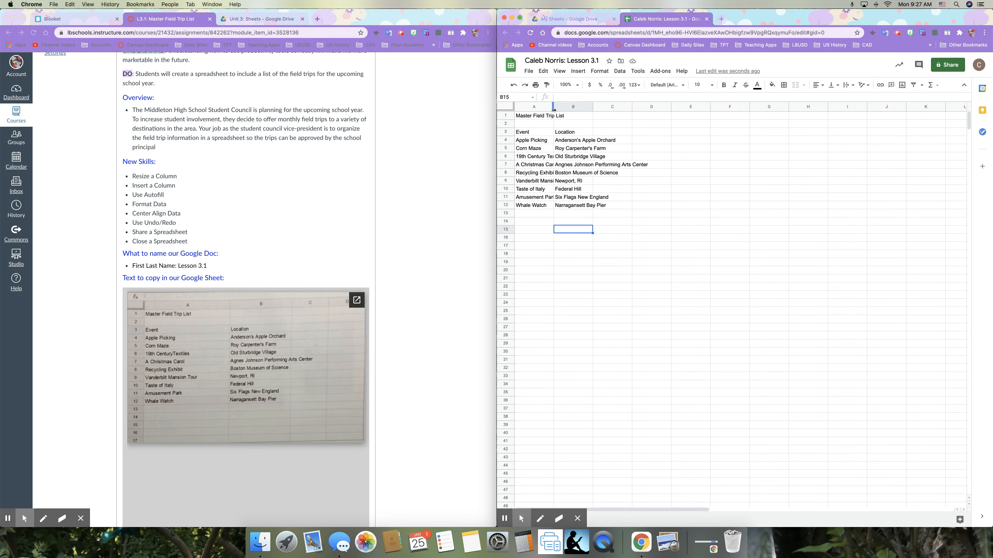
- Auto-fit columns A and B to their longest event and location entries
{"action": "double_click", "coordinate": [553, 109]}
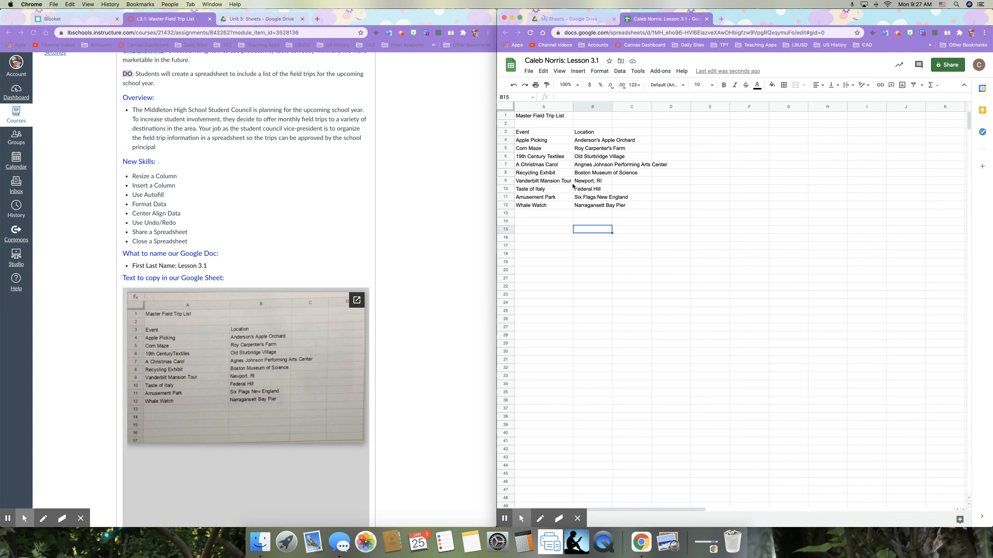
{"action": "key", "text": "super+z"}
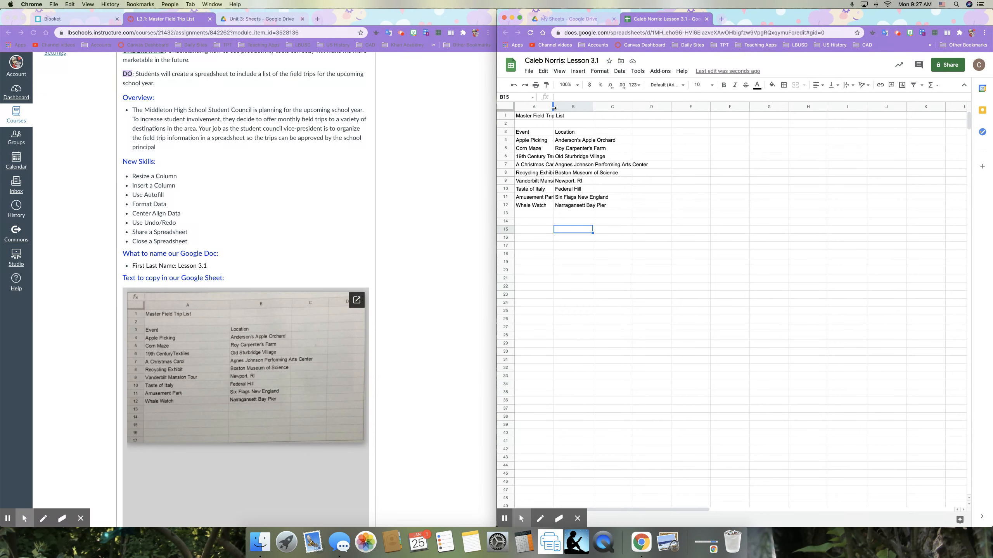
{"action": "double_click", "coordinate": [554, 106]}
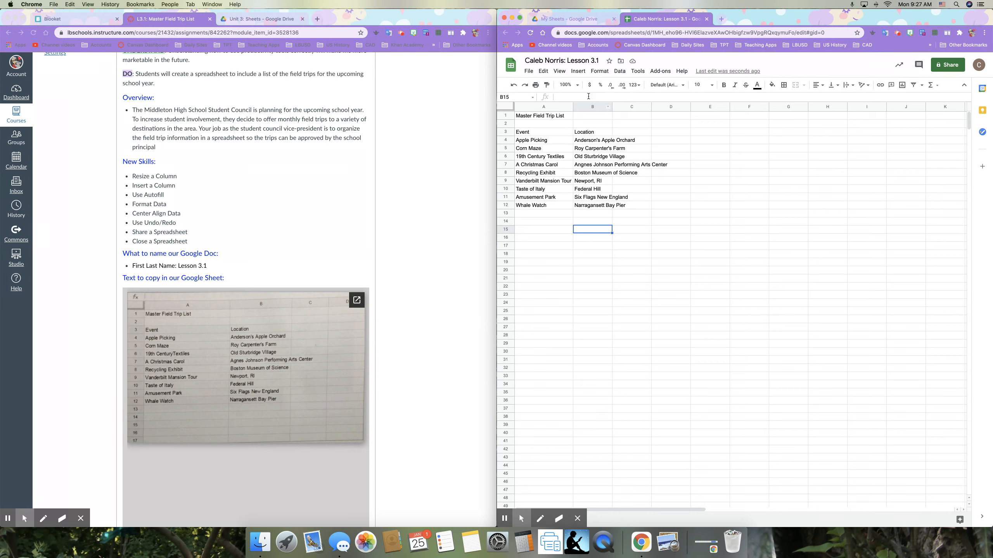
{"action": "double_click", "coordinate": [612, 107]}
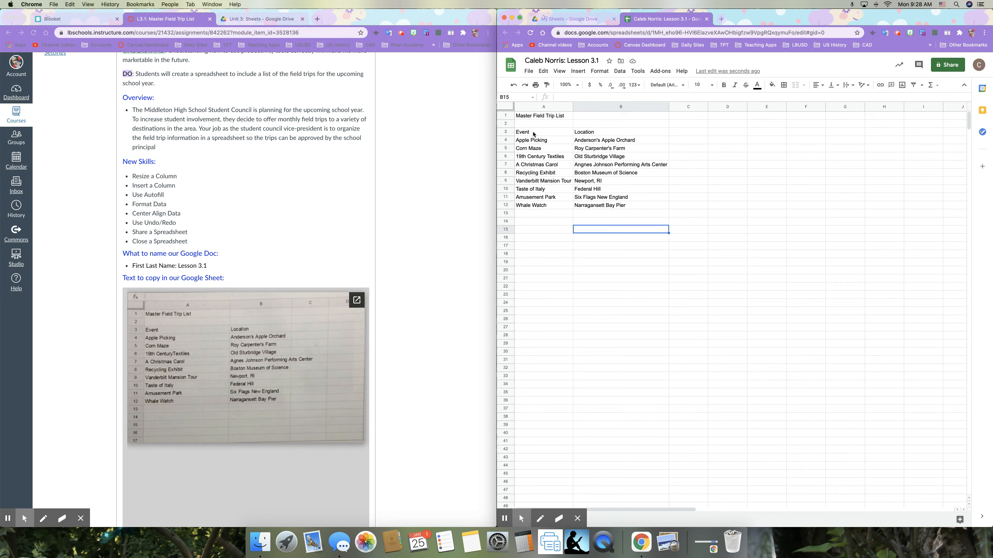
{"action": "left_click", "coordinate": [527, 117]}
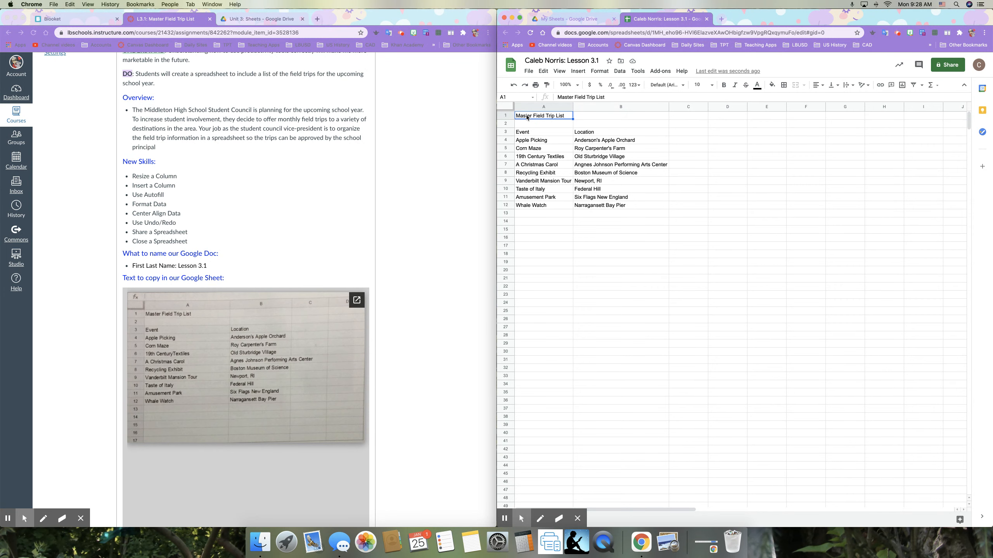
- Insert a blank column left of column A, moving the title and list into B and C
{"action": "left_click", "coordinate": [577, 72]}
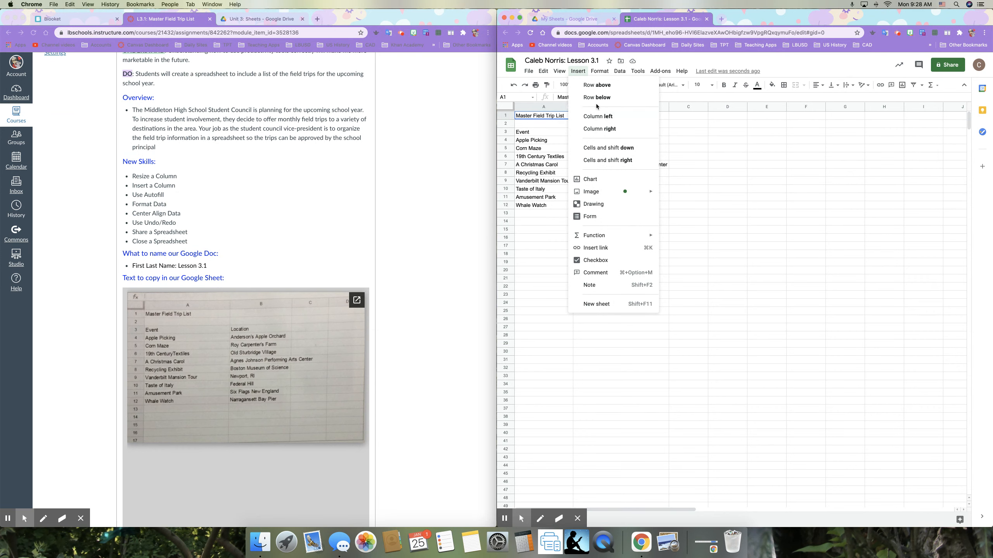
{"action": "left_click", "coordinate": [532, 117]}
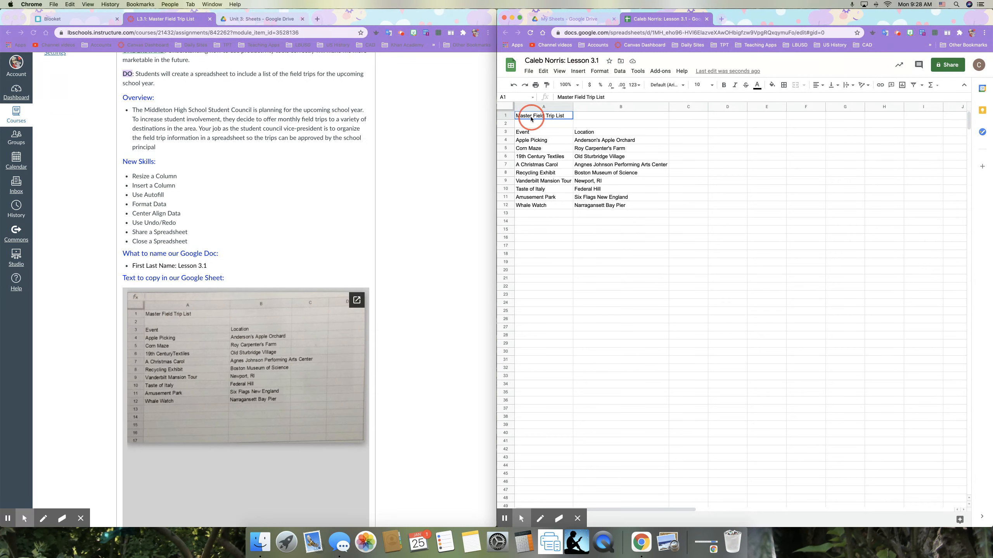
{"action": "right_click", "coordinate": [532, 119]}
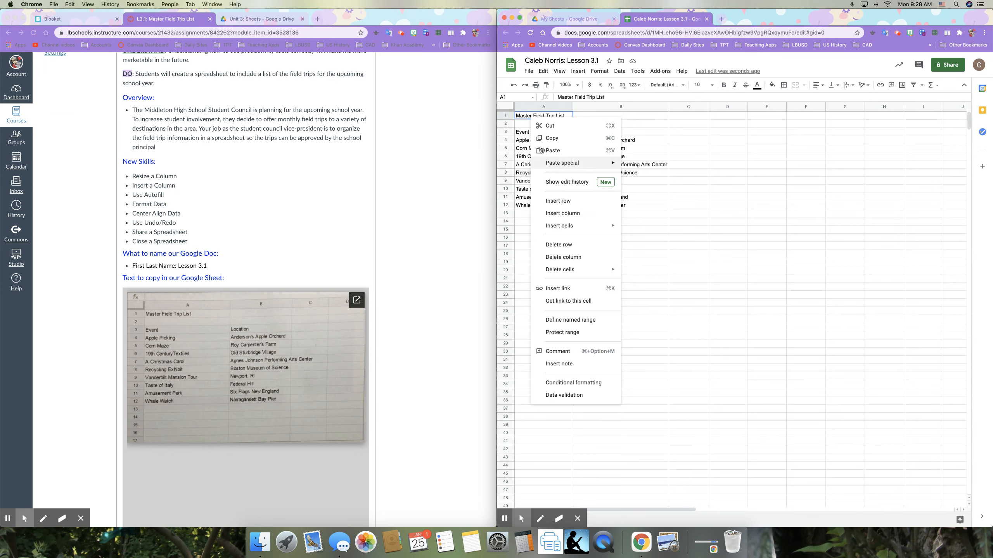
{"action": "left_click", "coordinate": [532, 107]}
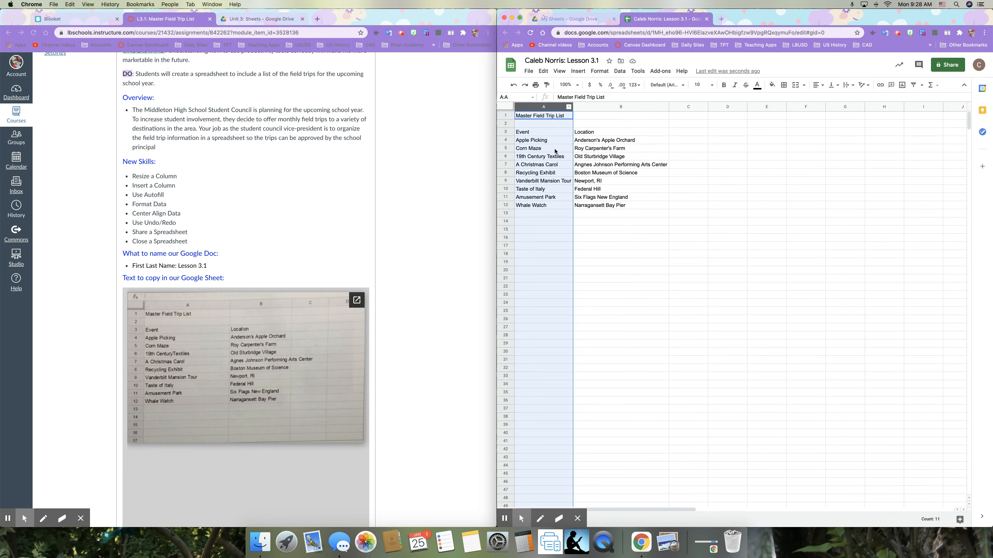
{"action": "left_click", "coordinate": [553, 137]}
{"action": "left_click", "coordinate": [543, 116]}
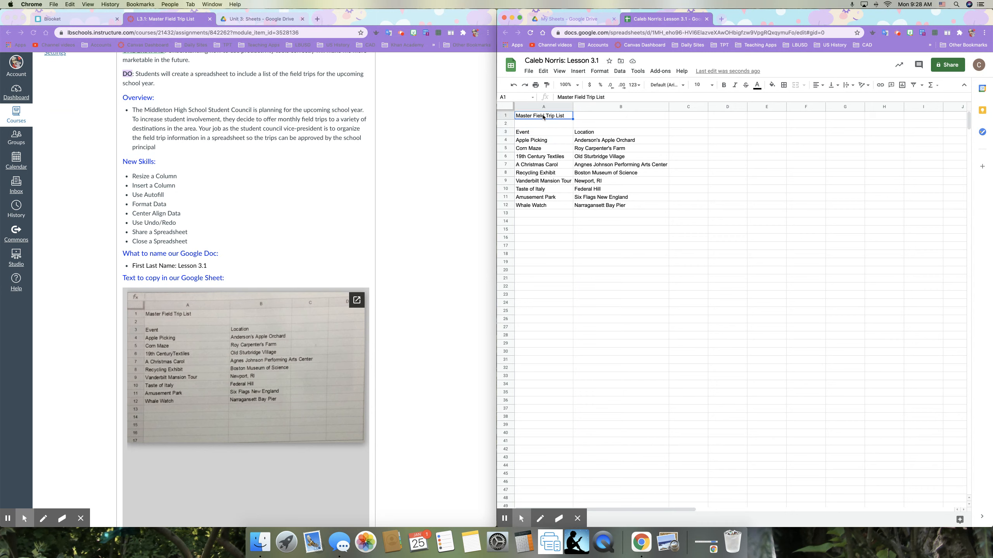
{"action": "left_click", "coordinate": [578, 72]}
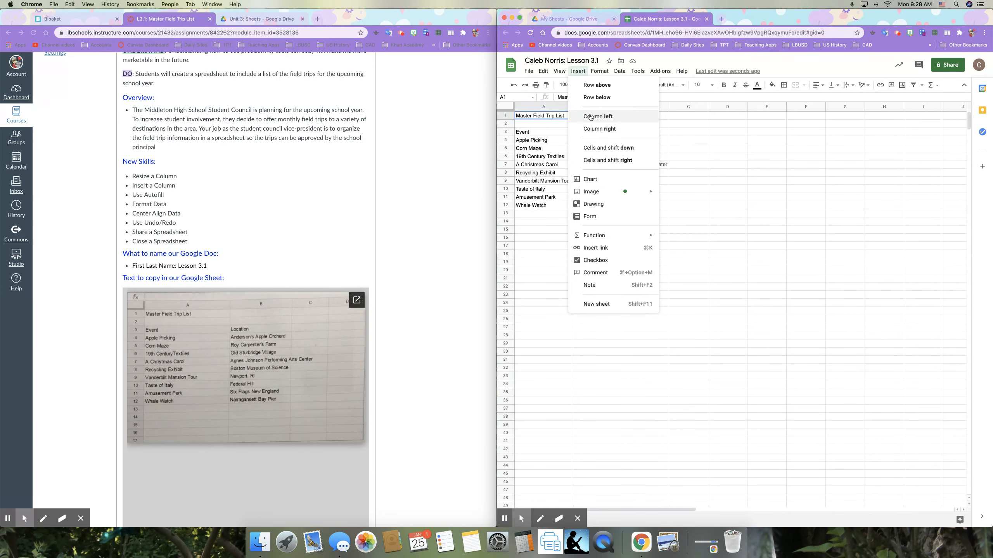
{"action": "left_click", "coordinate": [590, 117]}
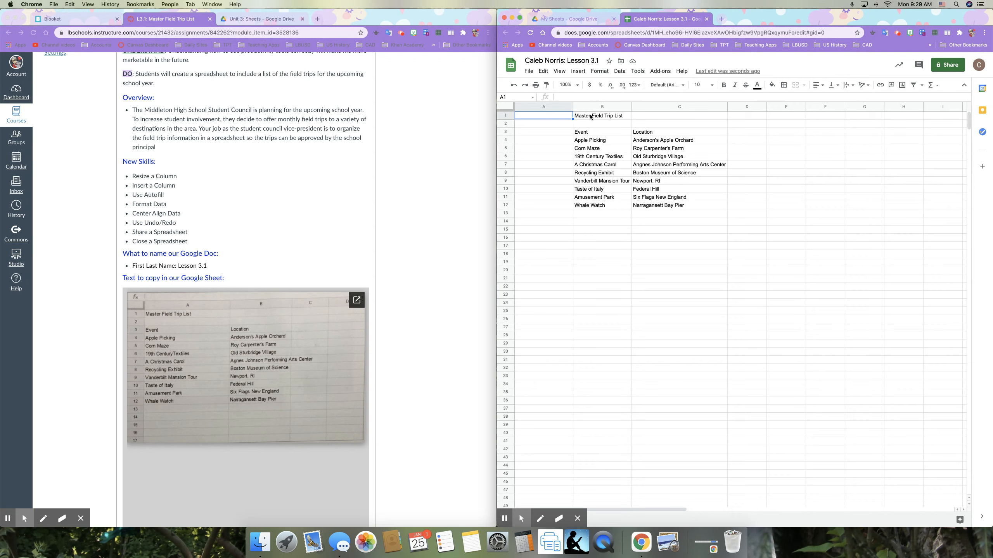
- Head column A 'Month' and enter September in A4 and October in A5
{"action": "left_click", "coordinate": [550, 133]}
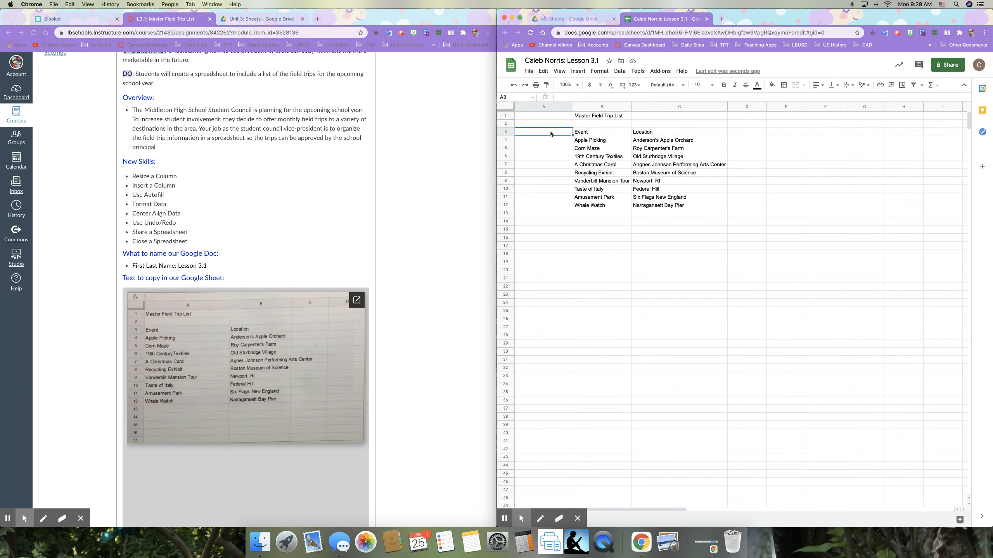
{"action": "type", "text": "Month"}
{"action": "key", "text": "Return"}
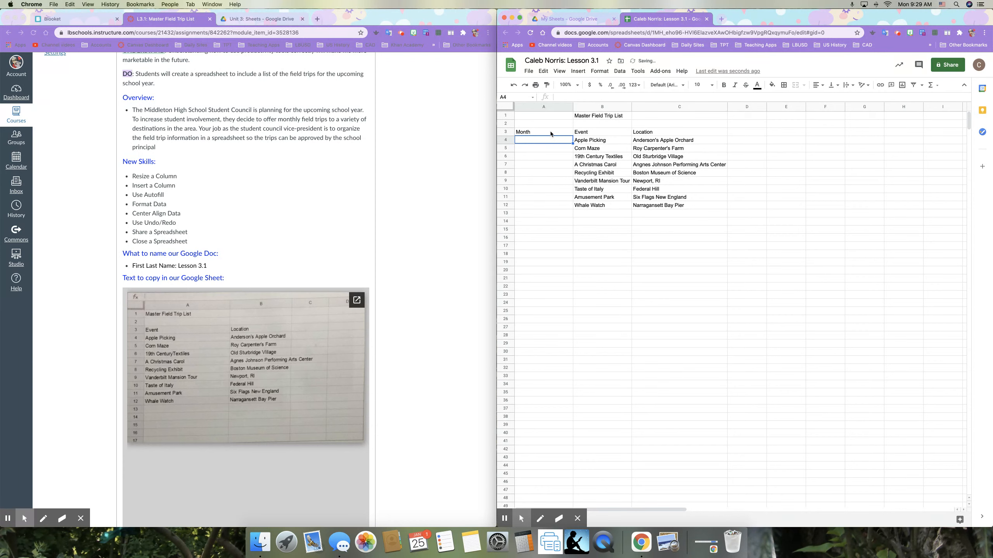
{"action": "type", "text": "September"}
{"action": "key", "text": "Return"}
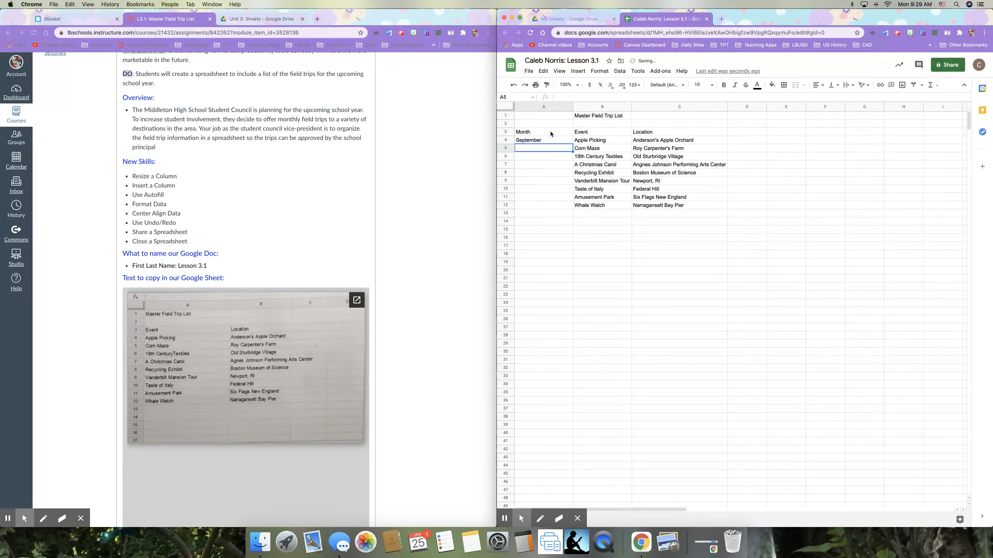
{"action": "type", "text": "October"}
- Autofill the month series from October down to row 12
{"action": "left_click", "coordinate": [558, 138]}
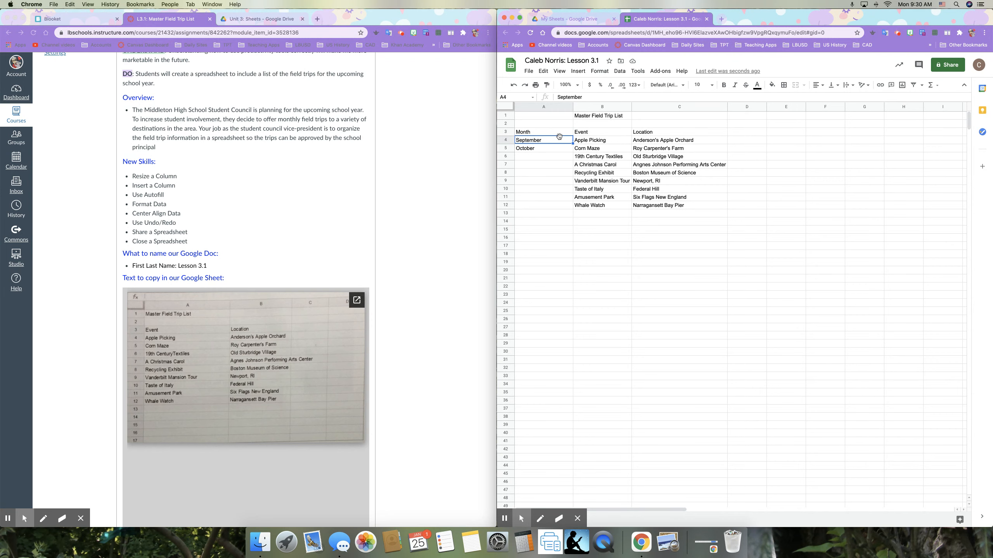
{"action": "left_click", "coordinate": [692, 255]}
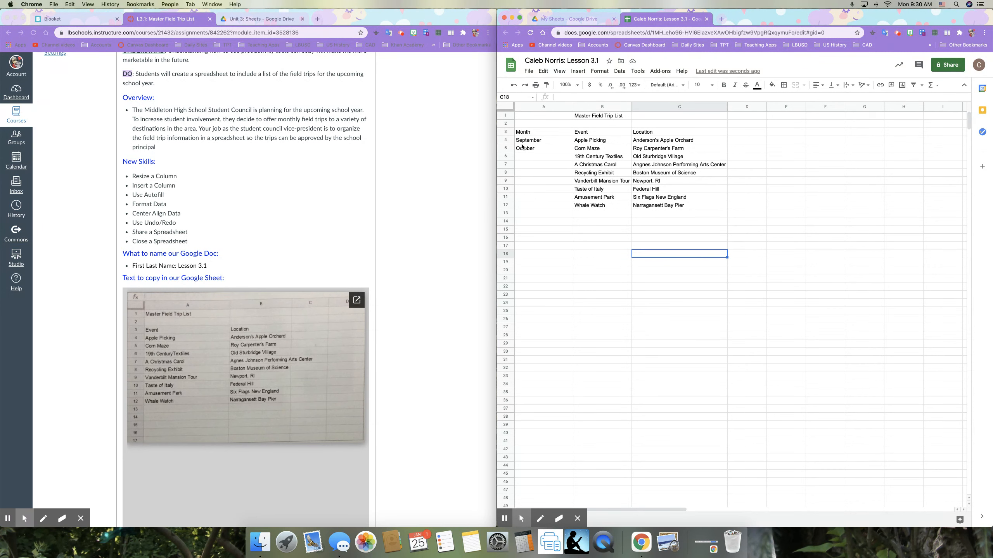
{"action": "left_click", "coordinate": [543, 149]}
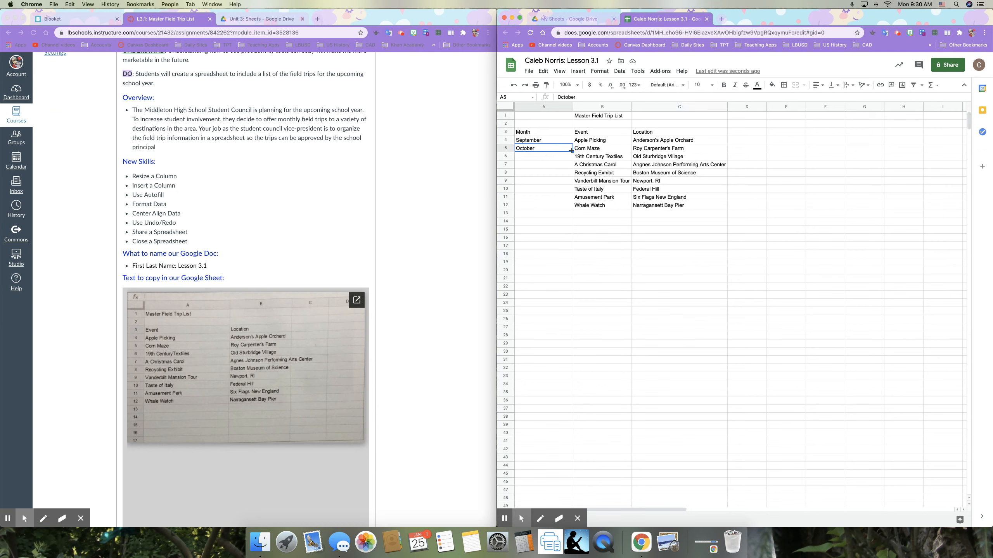
{"action": "left_click_drag", "start_coordinate": [573, 152], "coordinate": [573, 209]}
{"action": "scroll", "coordinate": [575, 209], "scroll_direction": "down", "scroll_amount": 1}
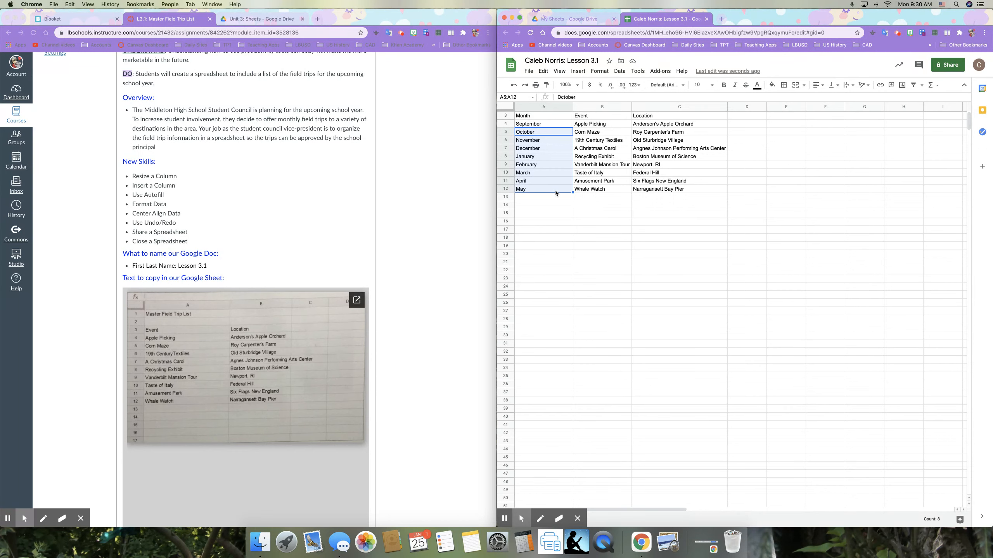
{"action": "key", "text": "super+z"}
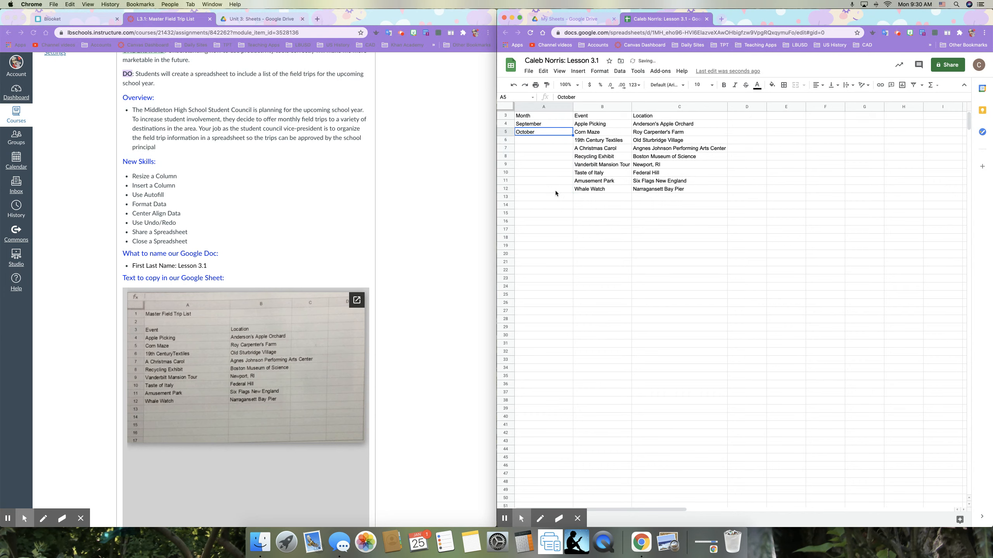
{"action": "left_click", "coordinate": [547, 125]}
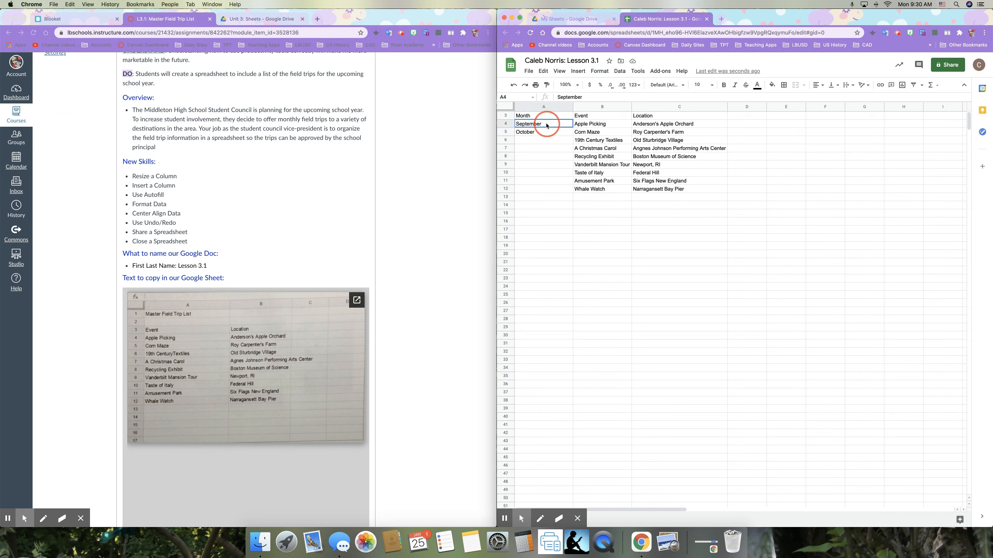
{"action": "left_click_drag", "start_coordinate": [547, 125], "coordinate": [548, 133]}
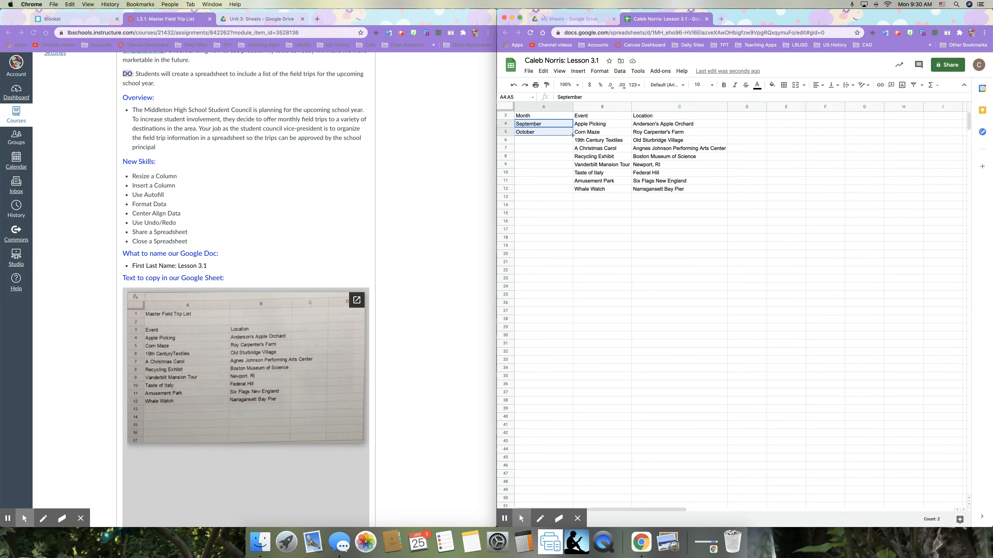
- Refill A4:A12 with September through May, using September–October as the fill pattern
{"action": "left_click_drag", "start_coordinate": [573, 135], "coordinate": [572, 190]}
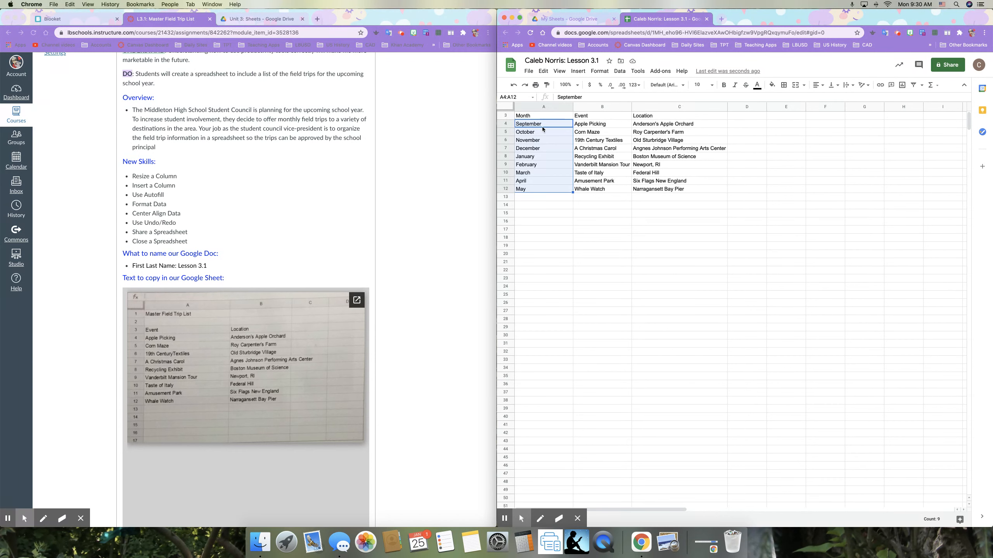
{"action": "left_click", "coordinate": [546, 142]}
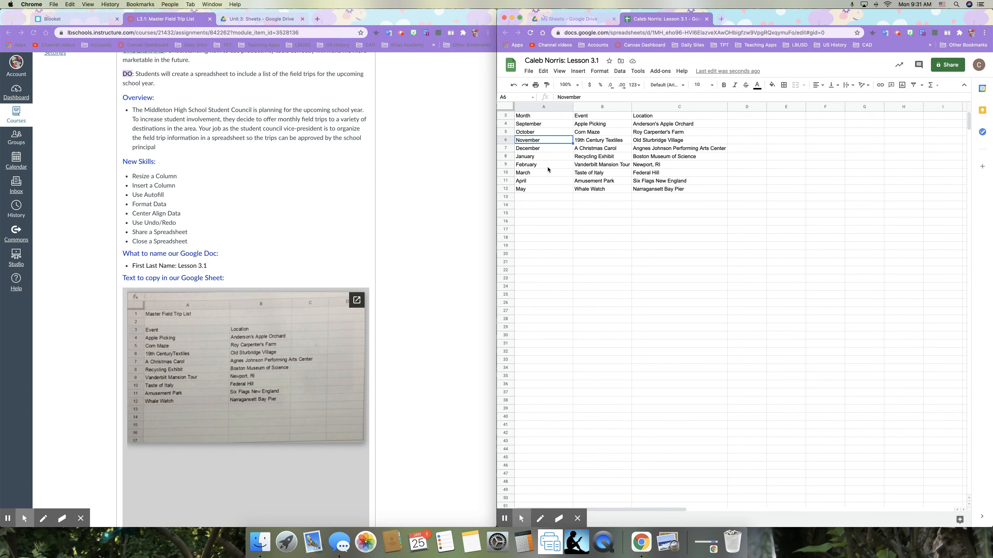
{"action": "key", "text": "ctrl+z"}
{"action": "left_click", "coordinate": [553, 148]}
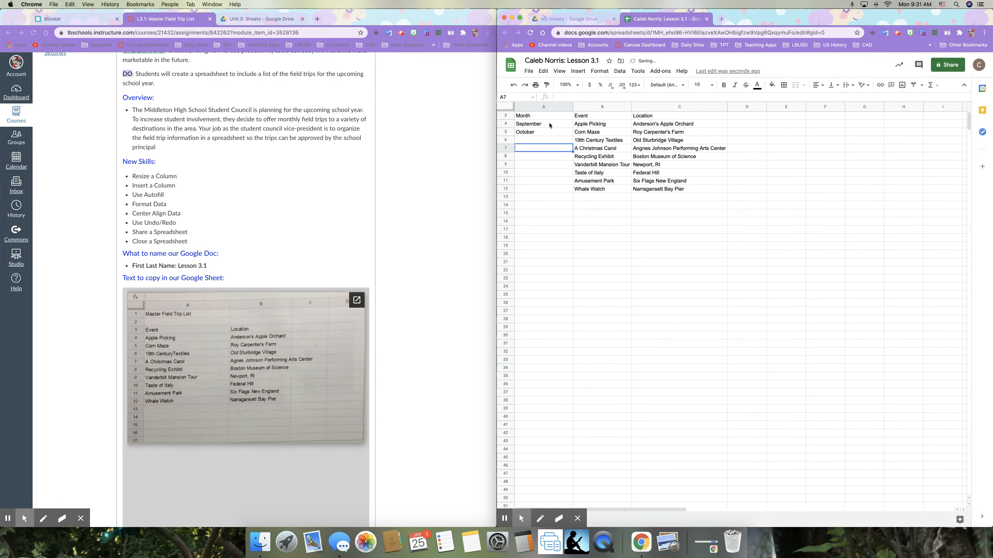
{"action": "left_click", "coordinate": [561, 125]}
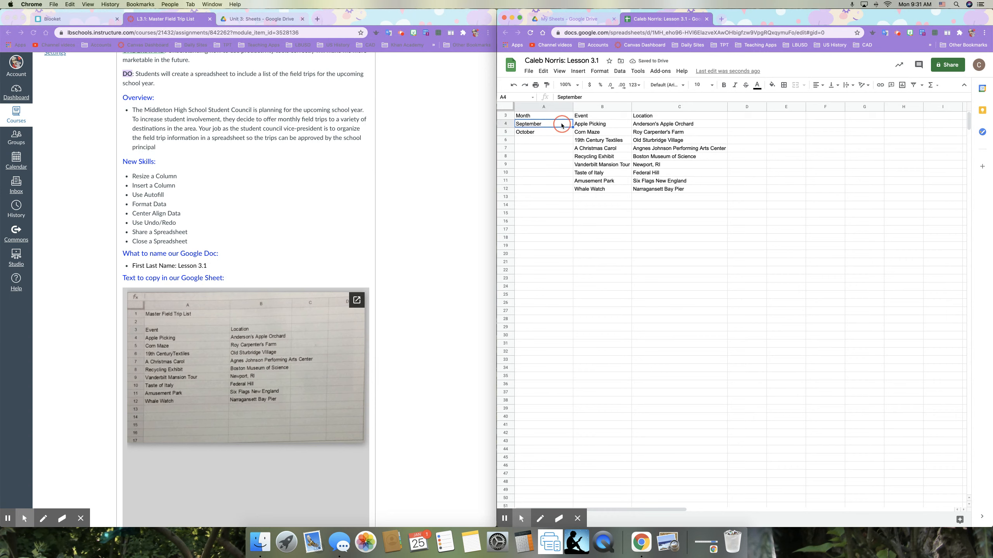
{"action": "left_click_drag", "start_coordinate": [562, 125], "coordinate": [555, 134]}
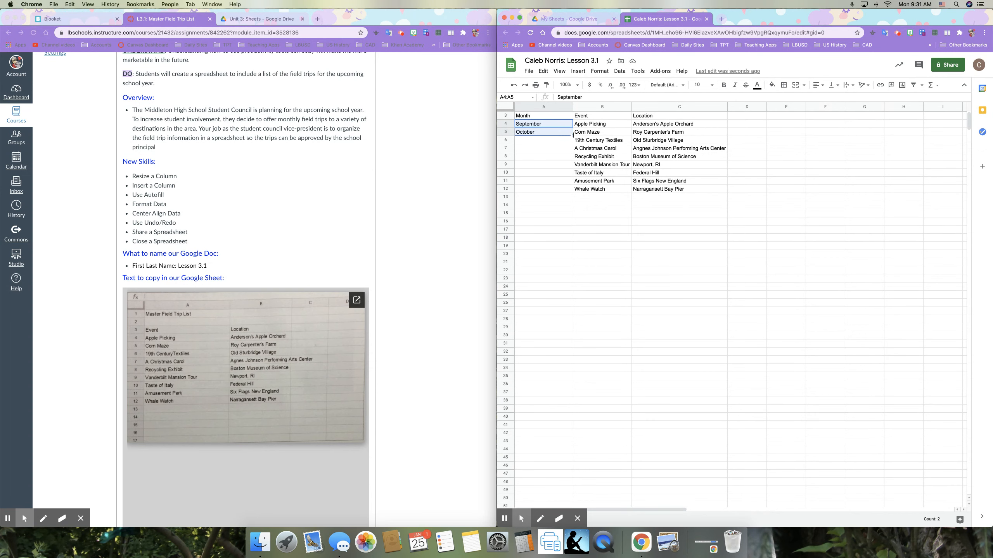
{"action": "left_click_drag", "start_coordinate": [573, 135], "coordinate": [574, 192]}
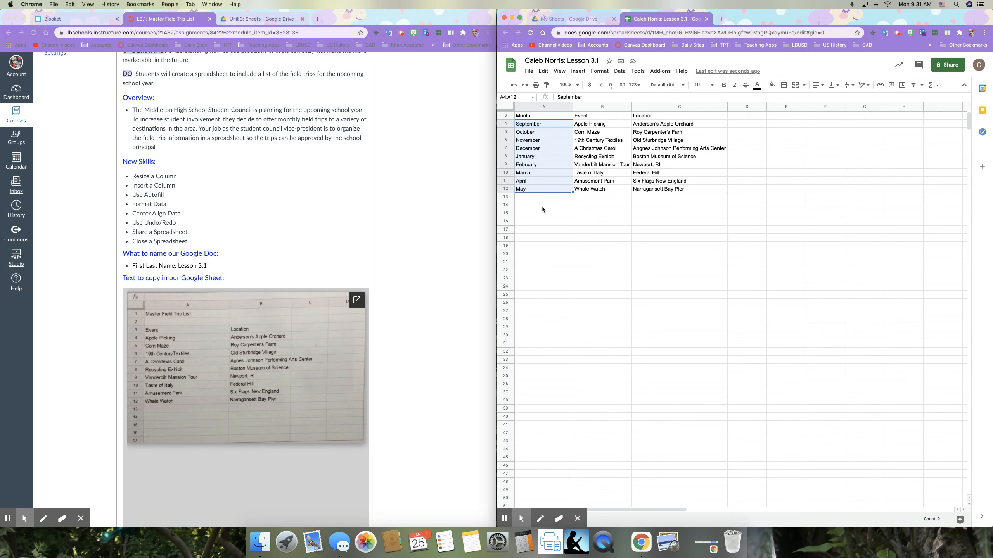
{"action": "scroll", "coordinate": [542, 210], "scroll_direction": "up", "scroll_amount": 1}
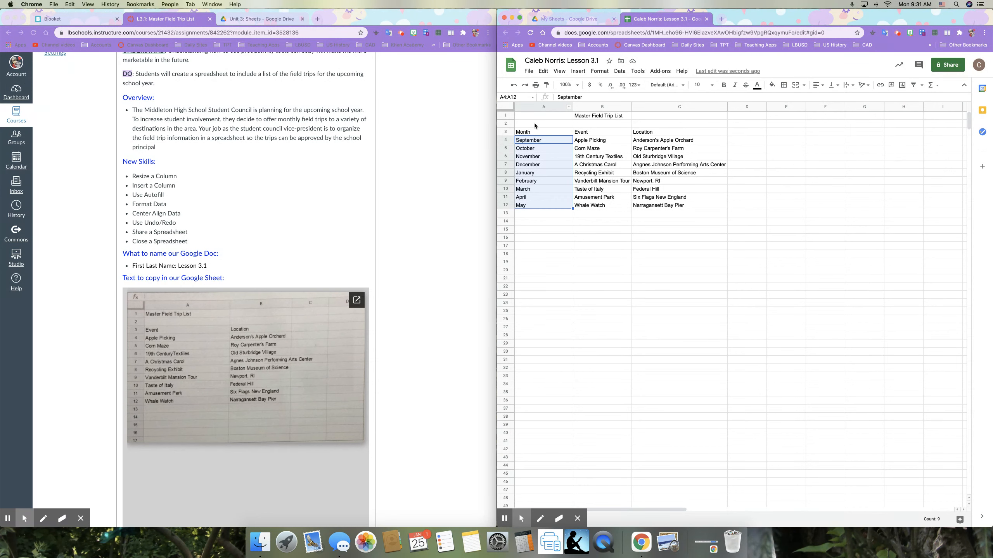
- Bold the Month, Event and Location headers and the Master Field Trip List title
{"action": "left_click", "coordinate": [535, 133]}
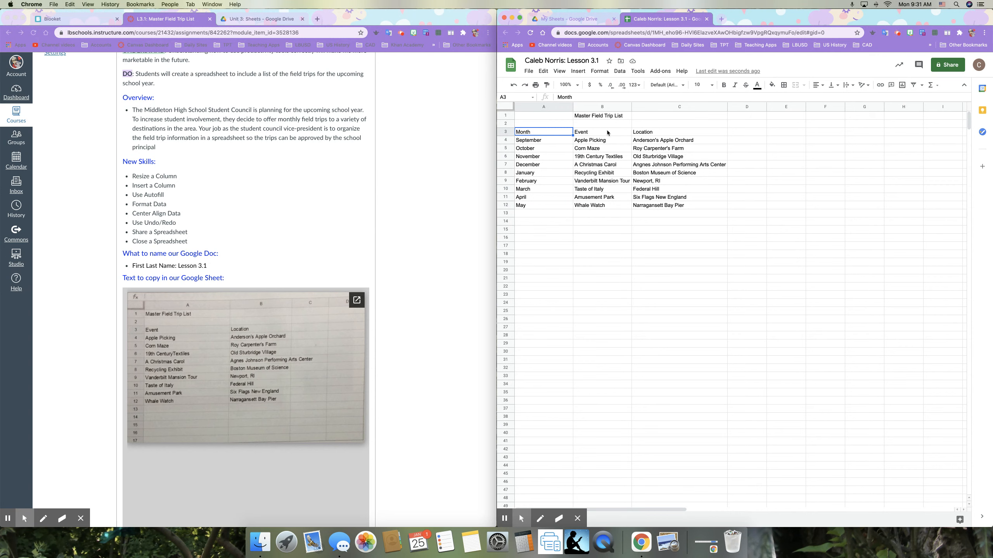
{"action": "left_click", "coordinate": [656, 132]}
{"action": "left_click", "coordinate": [553, 133]}
{"action": "left_click_drag", "start_coordinate": [553, 134], "coordinate": [642, 134]}
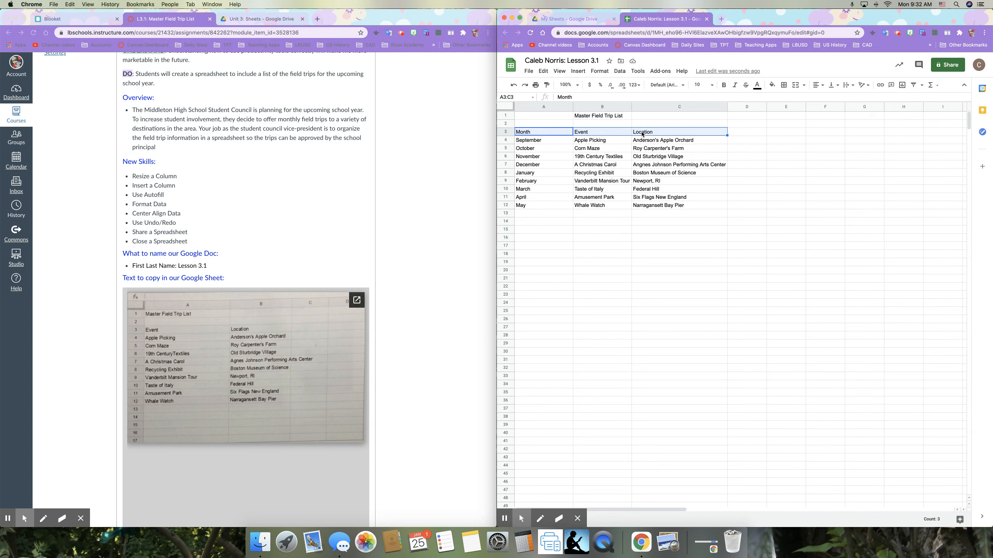
{"action": "left_click", "coordinate": [725, 86]}
{"action": "left_click", "coordinate": [598, 118]}
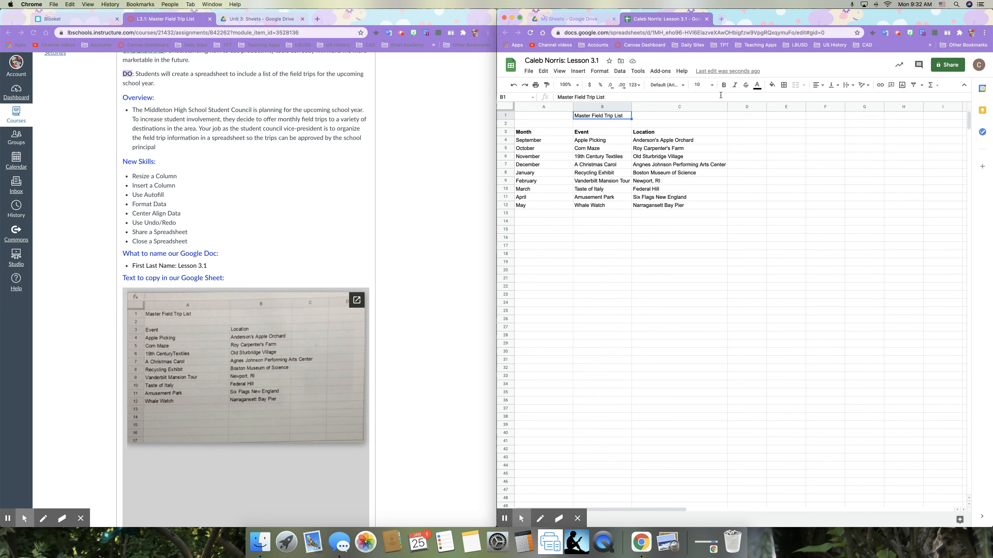
{"action": "left_click", "coordinate": [724, 86]}
- Set the title to 14 point and auto-fit column B to its longest entry
{"action": "left_click", "coordinate": [713, 86]}
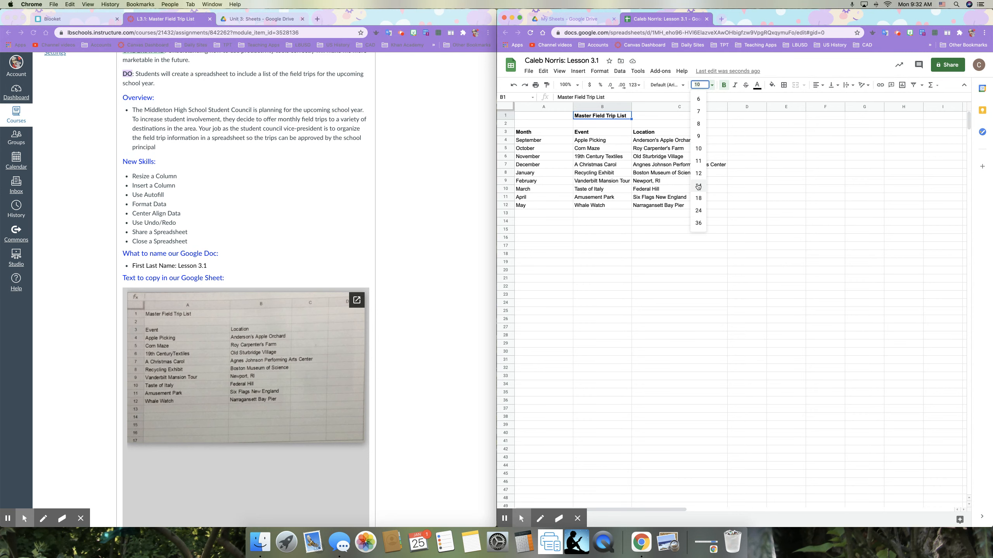
{"action": "left_click", "coordinate": [698, 186]}
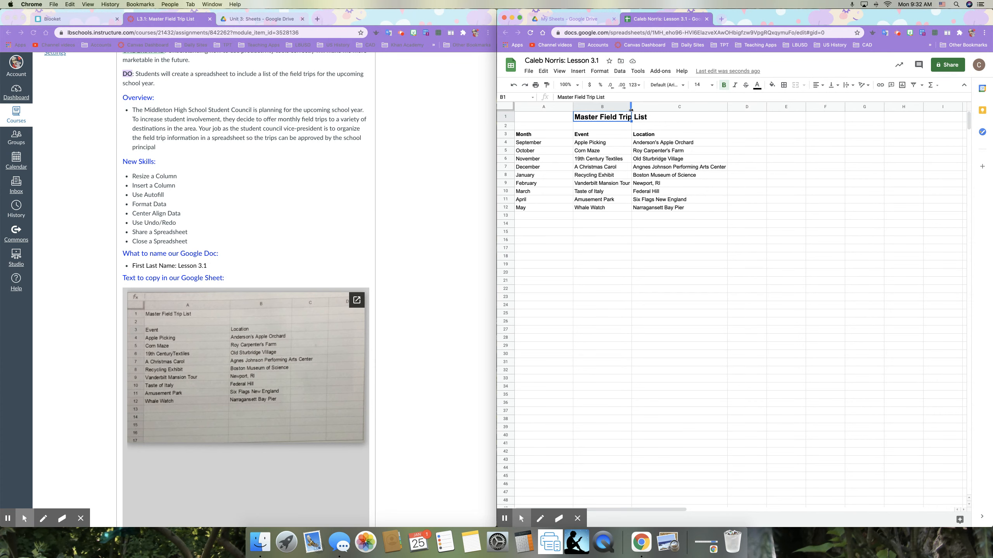
{"action": "left_click", "coordinate": [630, 229]}
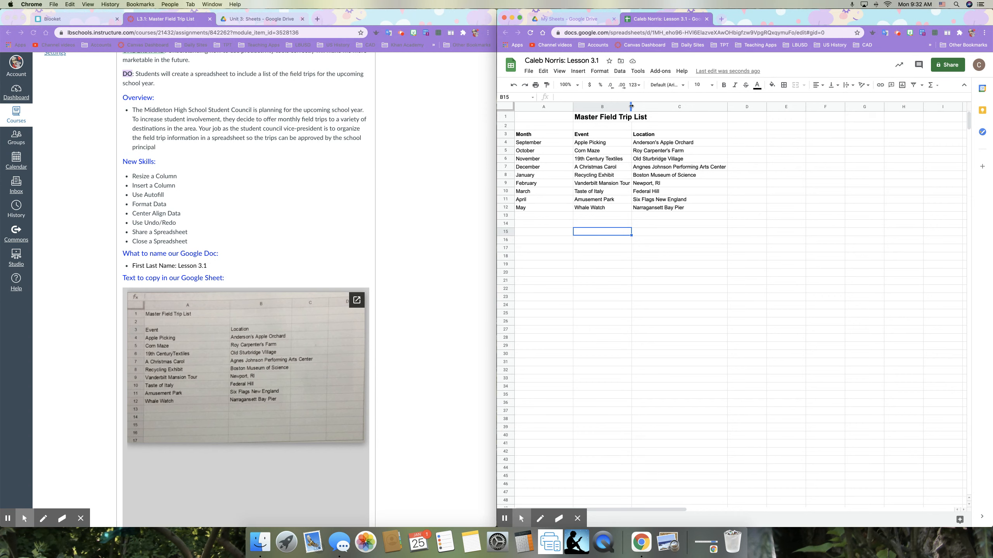
{"action": "double_click", "coordinate": [631, 105]}
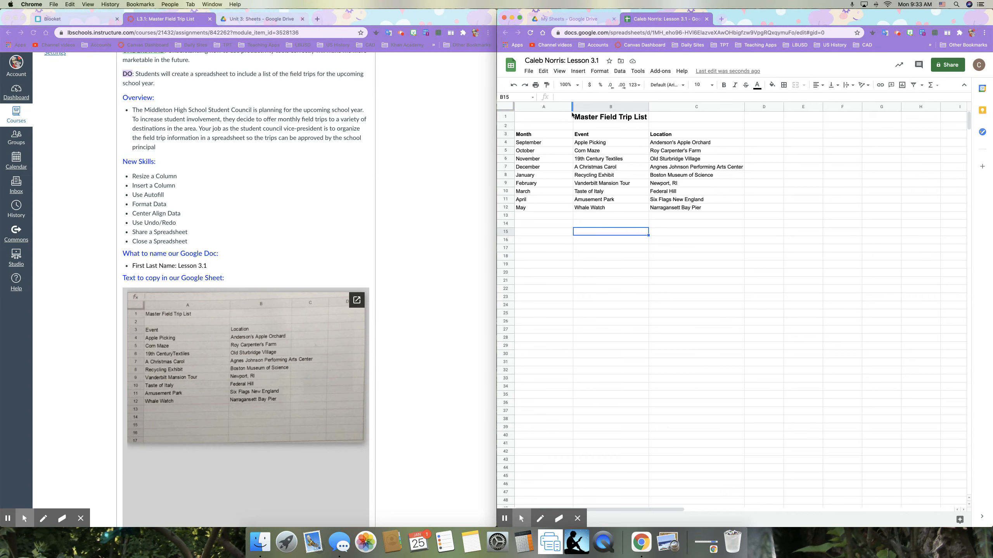
- Center the Master Field Trip List title horizontally in B1, then undo and redo the change
{"action": "left_click", "coordinate": [641, 120]}
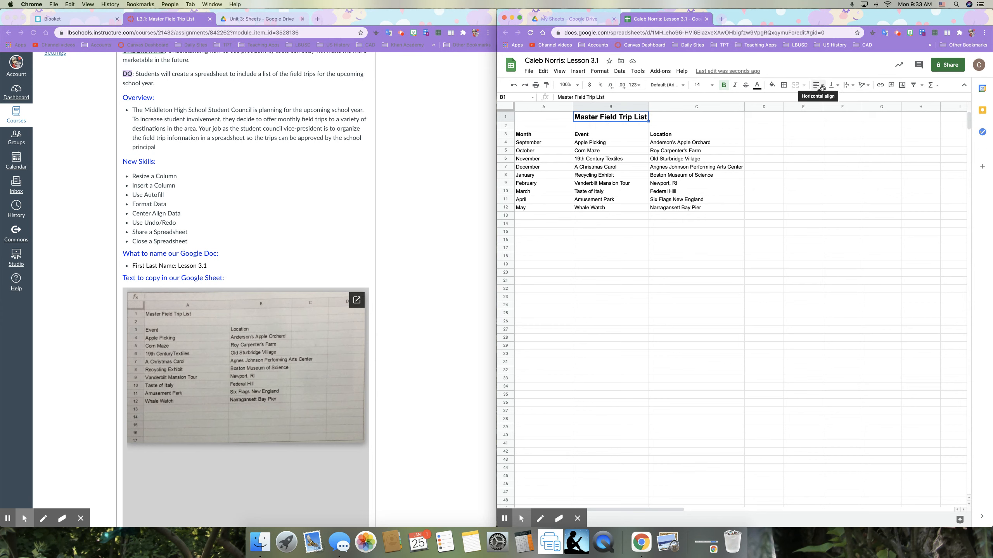
{"action": "left_click", "coordinate": [822, 87]}
{"action": "left_click", "coordinate": [826, 97]}
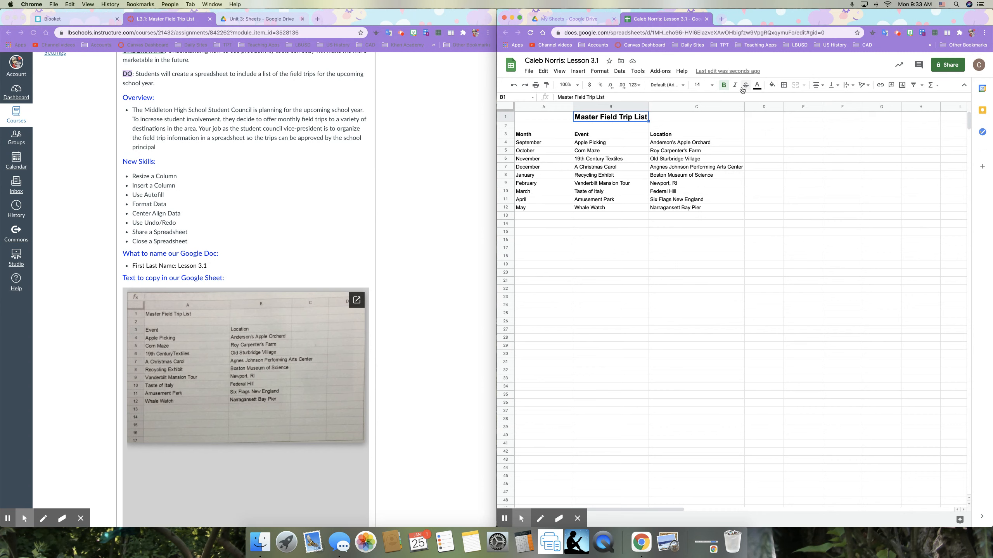
{"action": "left_click", "coordinate": [514, 85]}
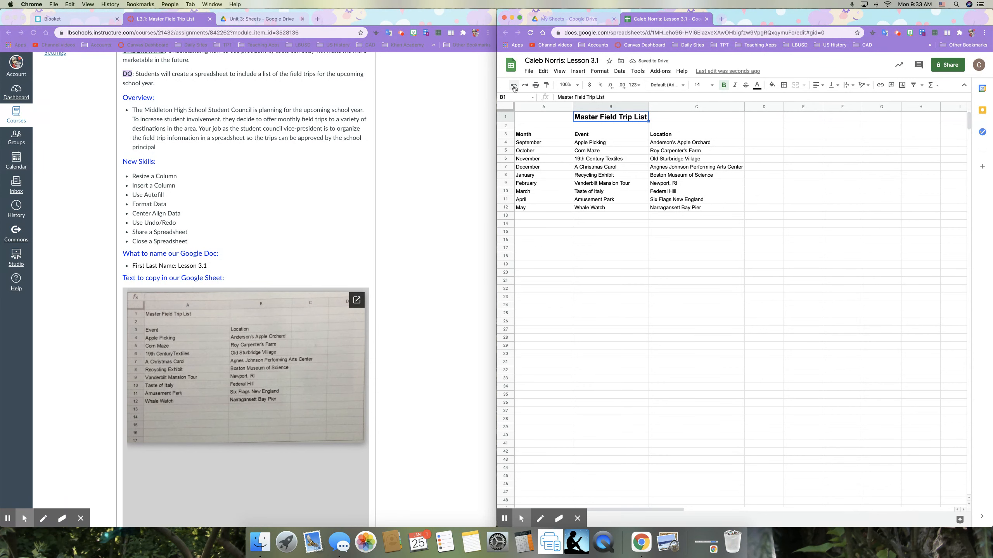
{"action": "left_click", "coordinate": [526, 86]}
{"action": "left_click", "coordinate": [729, 124]}
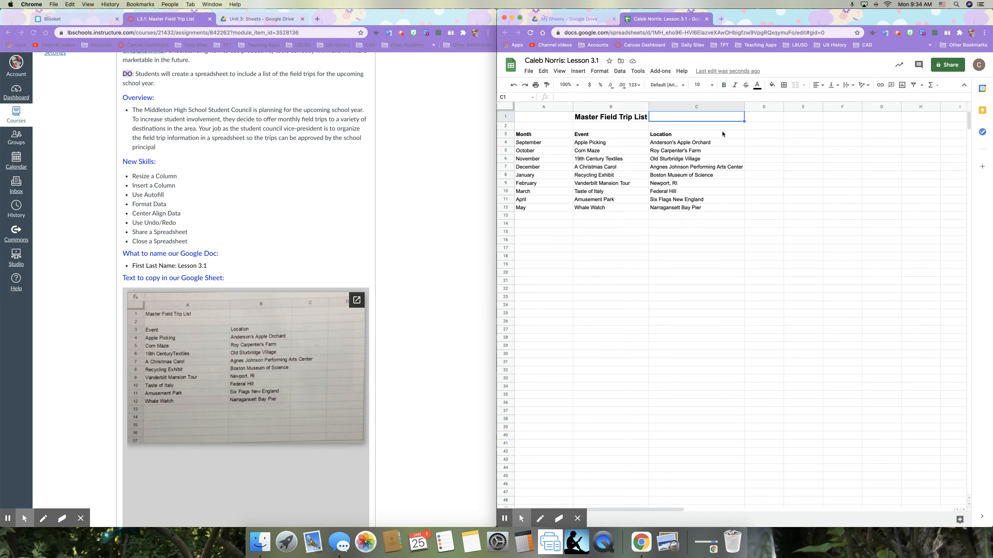
{"action": "left_click", "coordinate": [644, 216]}
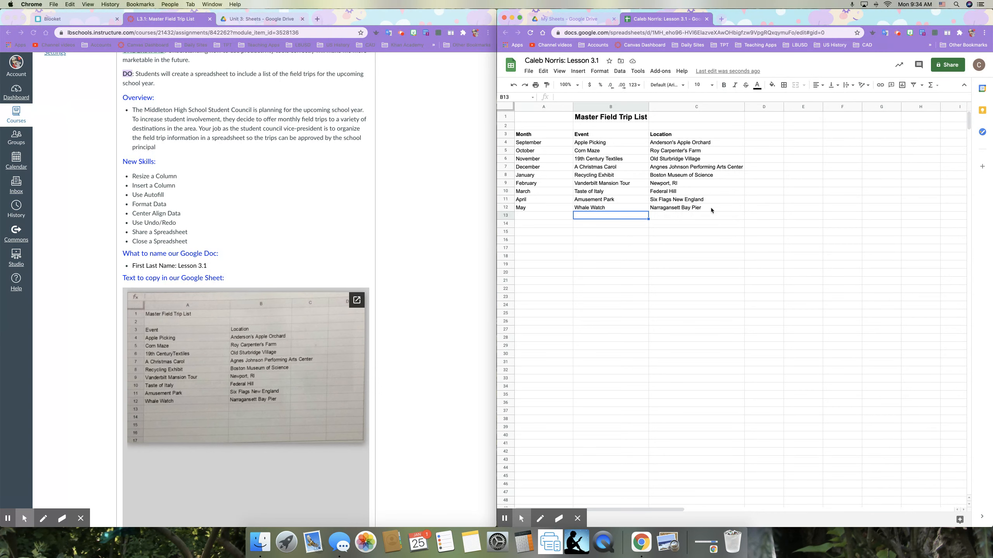
{"action": "left_click", "coordinate": [947, 65]}
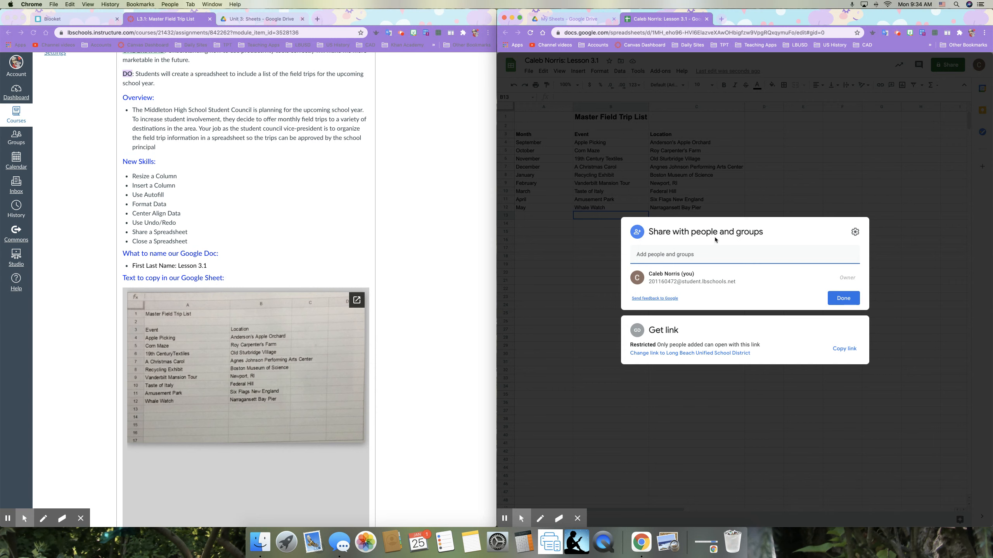
{"action": "type", "text": "mn"}
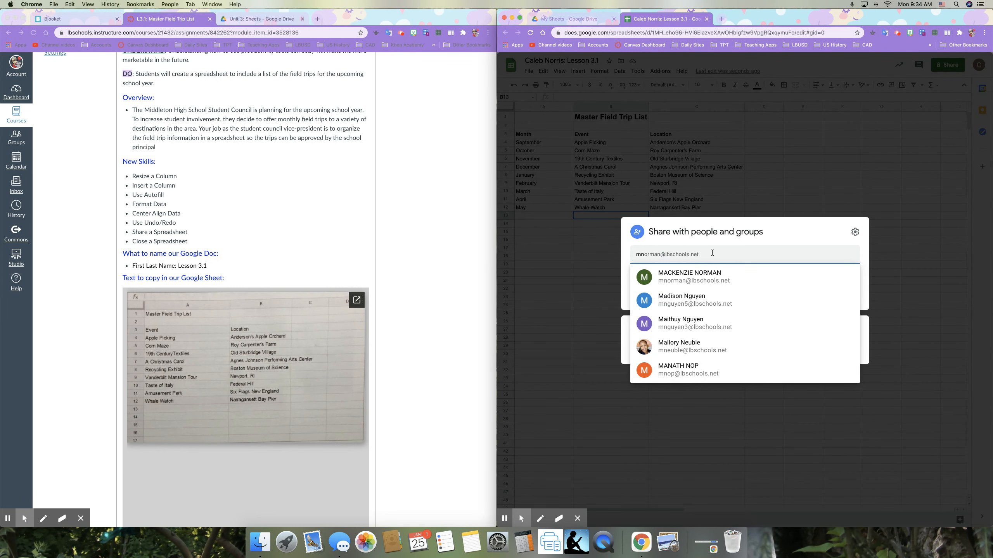
{"action": "type", "text": "orr"}
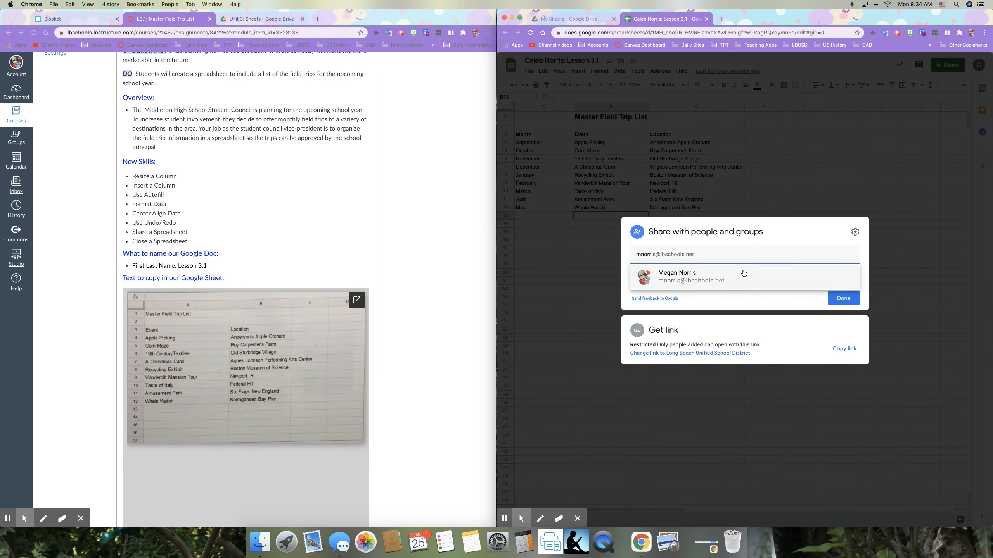
{"action": "left_click", "coordinate": [795, 198]}
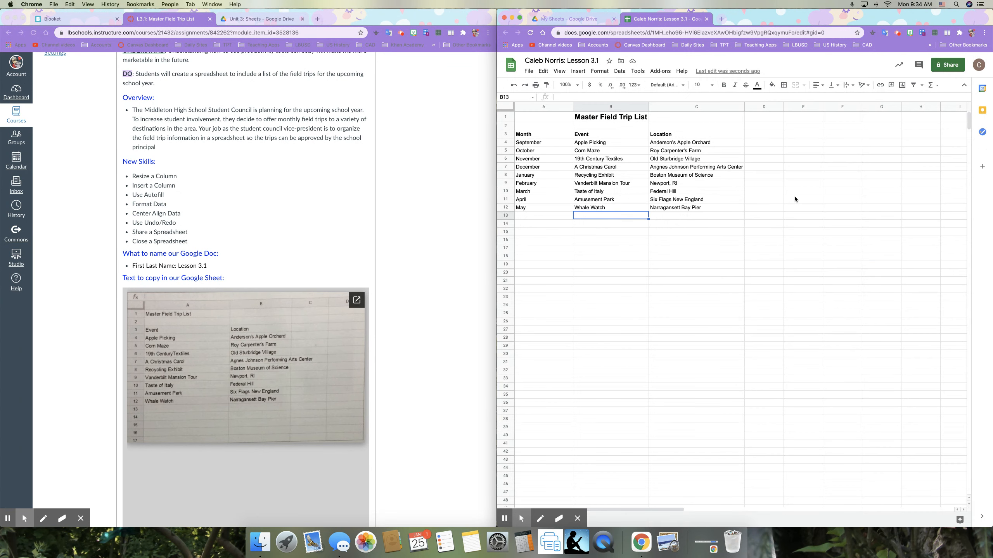
{"action": "left_click", "coordinate": [529, 72]}
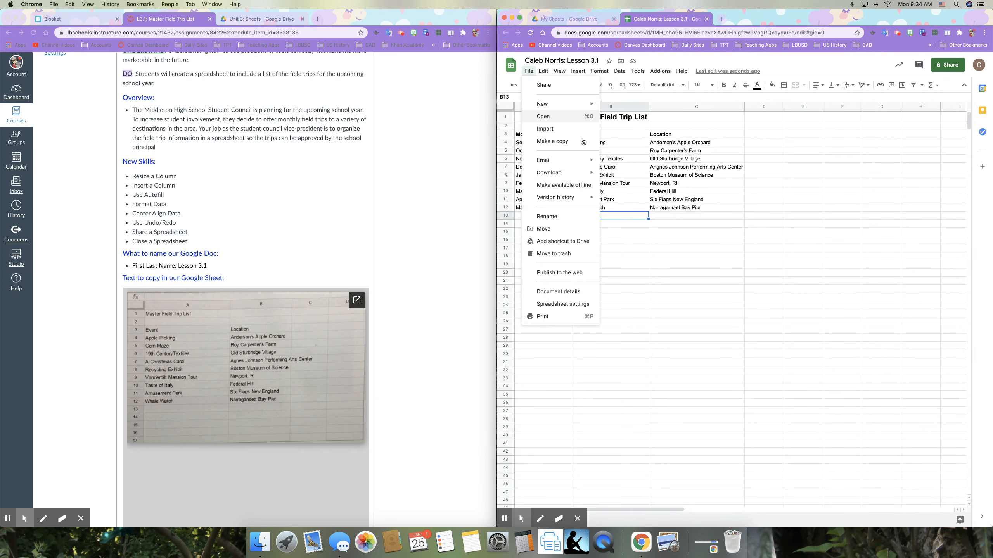
- Download the sheet as a PDF document (.pdf) and export it
{"action": "mouse_move", "coordinate": [592, 174]}
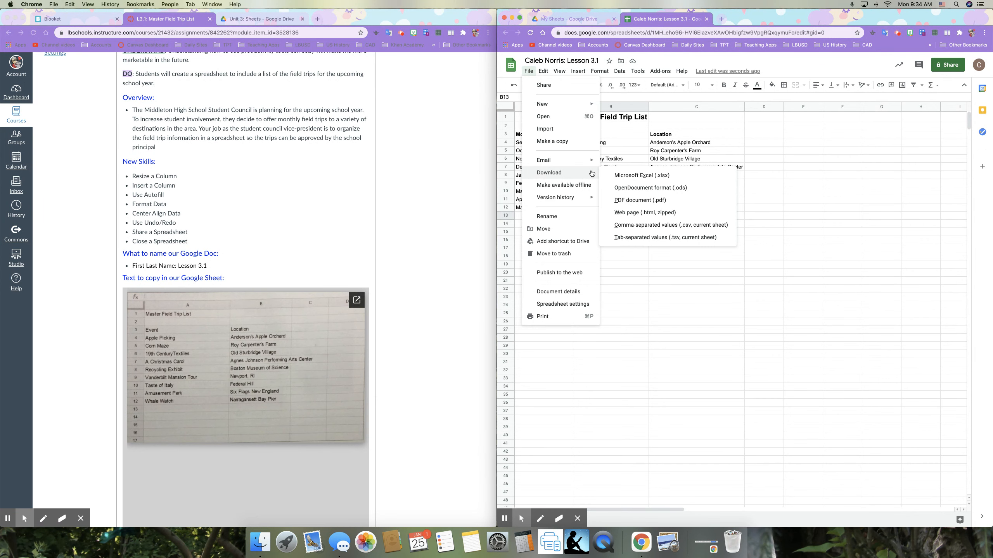
{"action": "left_click", "coordinate": [630, 200]}
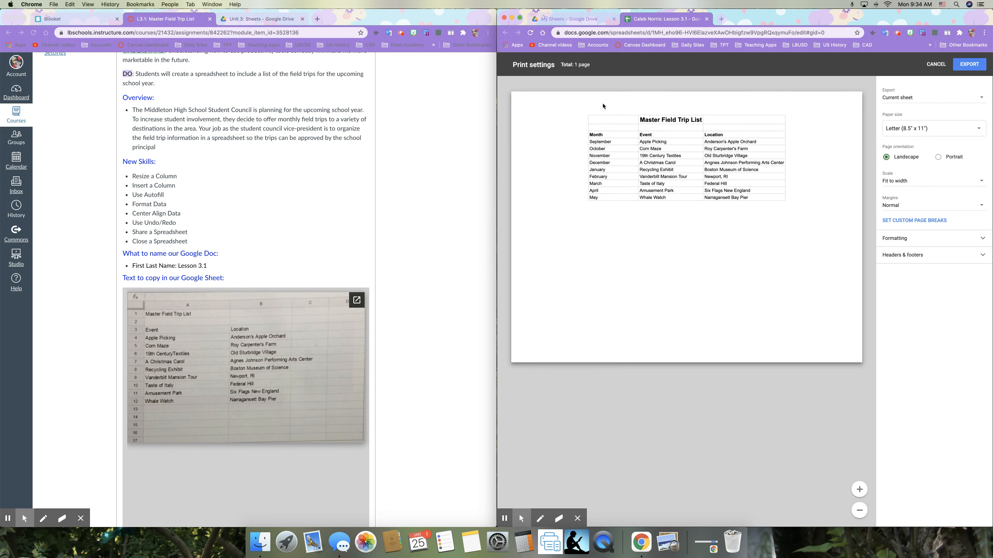
{"action": "left_click", "coordinate": [963, 69]}
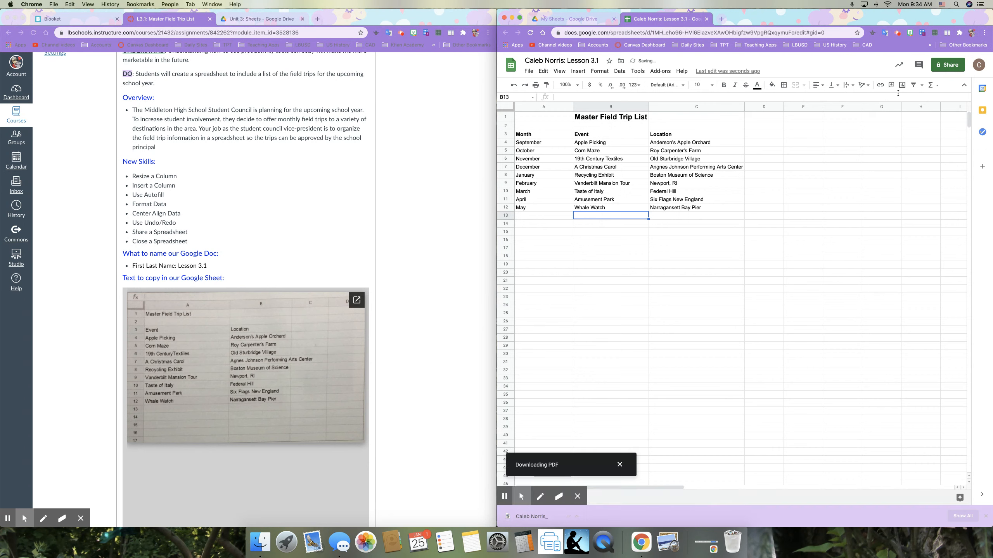
- Open the downloaded one-page PDF from the desktop in Preview to check it, then close it
{"action": "left_click_drag", "start_coordinate": [913, 13], "coordinate": [841, 14]}
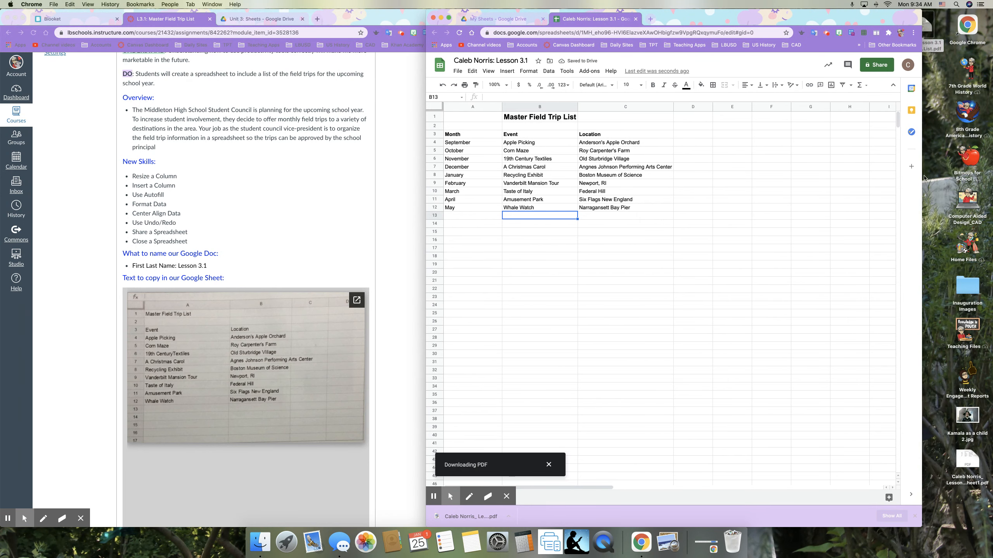
{"action": "double_click", "coordinate": [967, 466]}
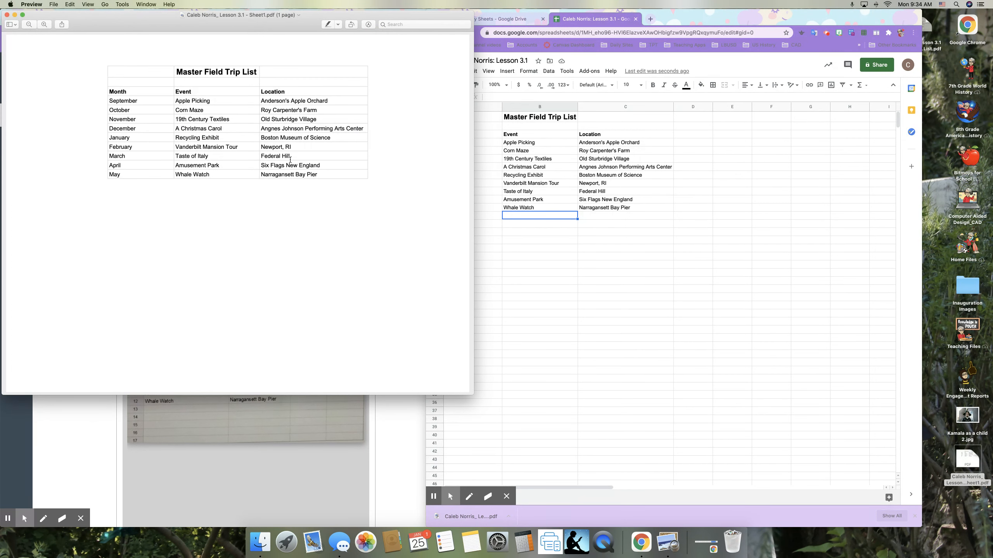
{"action": "left_click", "coordinate": [7, 14]}
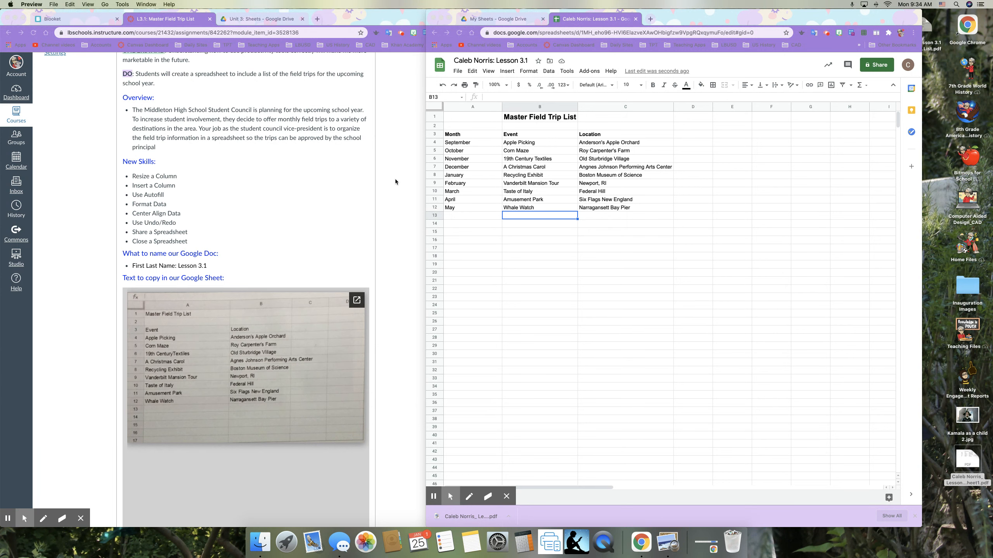
- Bring the Canvas L3.1: Master Field Trip List page forward and scroll back to its title
{"action": "left_click", "coordinate": [359, 187]}
{"action": "scroll", "coordinate": [358, 196], "scroll_direction": "down", "scroll_amount": 3}
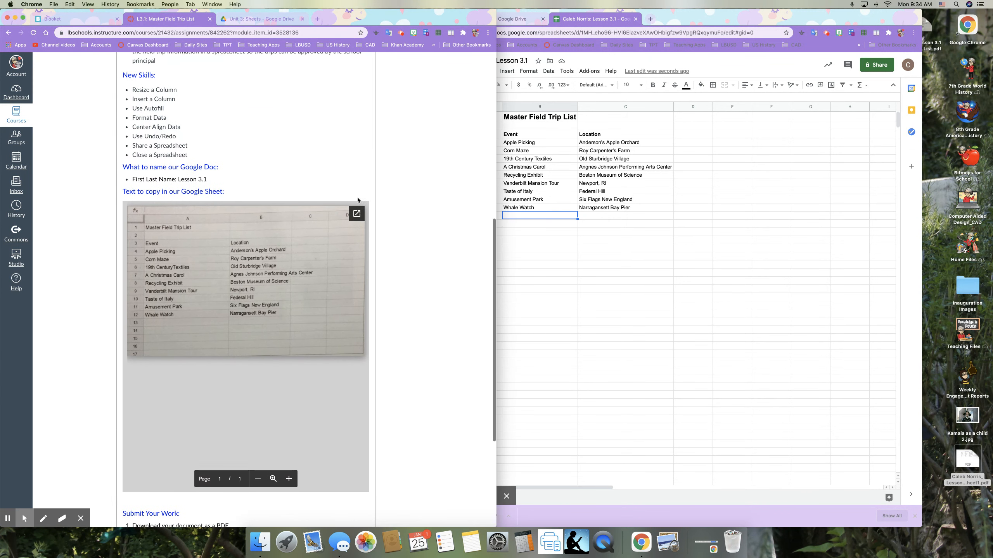
{"action": "scroll", "coordinate": [358, 200], "scroll_direction": "up", "scroll_amount": 1}
{"action": "scroll", "coordinate": [358, 200], "scroll_direction": "up", "scroll_amount": 2}
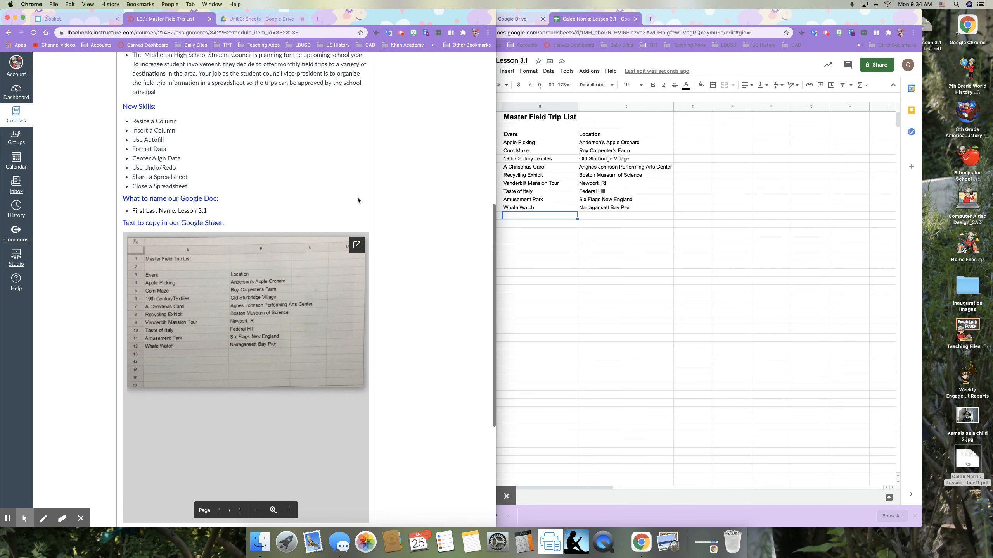
{"action": "scroll", "coordinate": [358, 200], "scroll_direction": "up", "scroll_amount": 10}
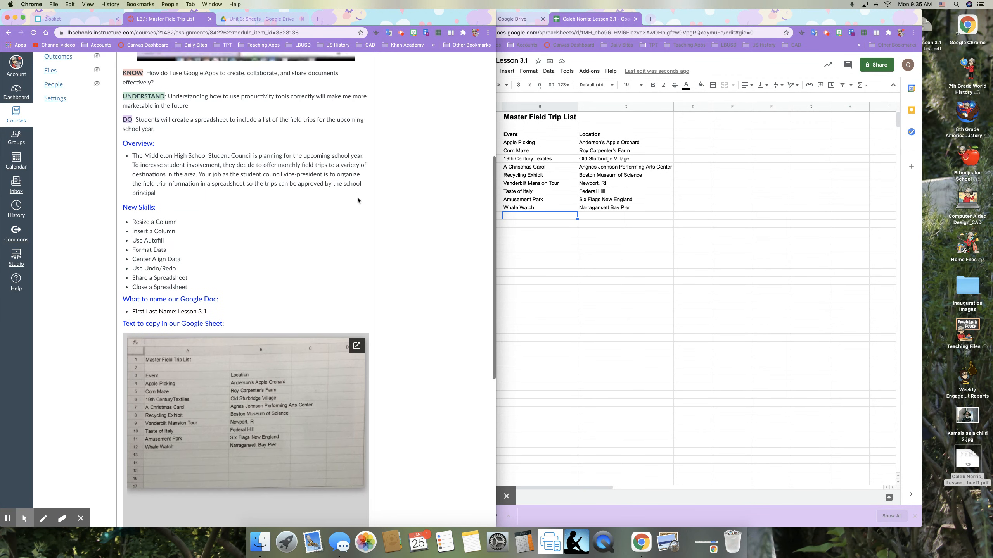